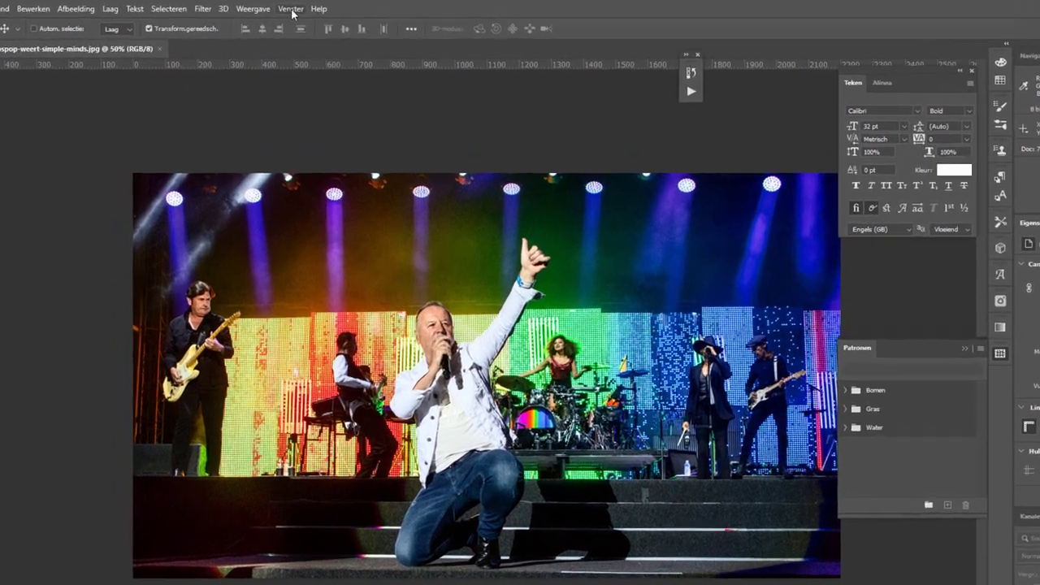
Show the Handelingen (Actions) panel and dock it with the right-hand panels
left_click(291, 8)
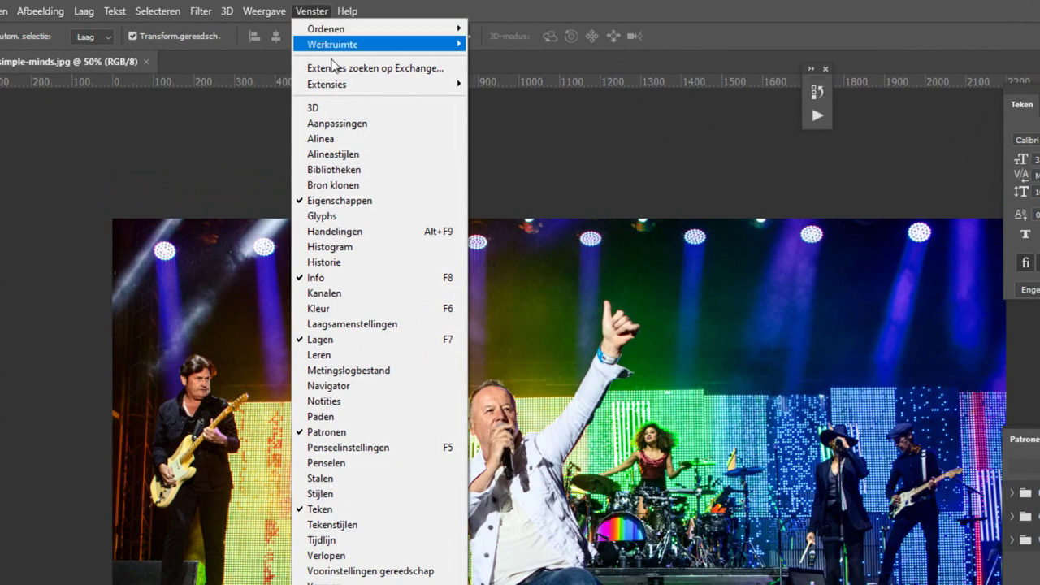
left_click(341, 230)
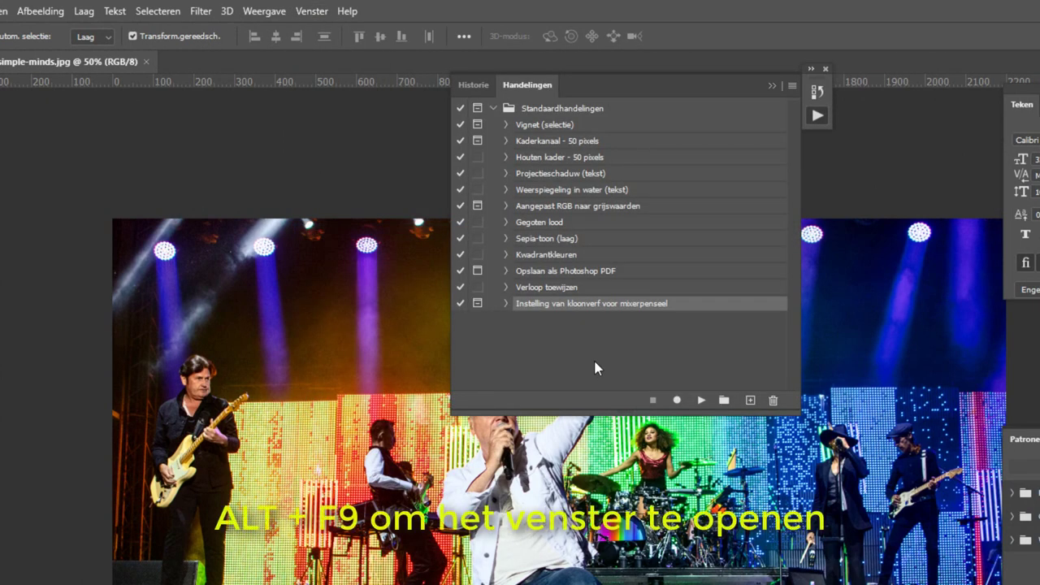
left_click_drag(529, 91, 533, 89)
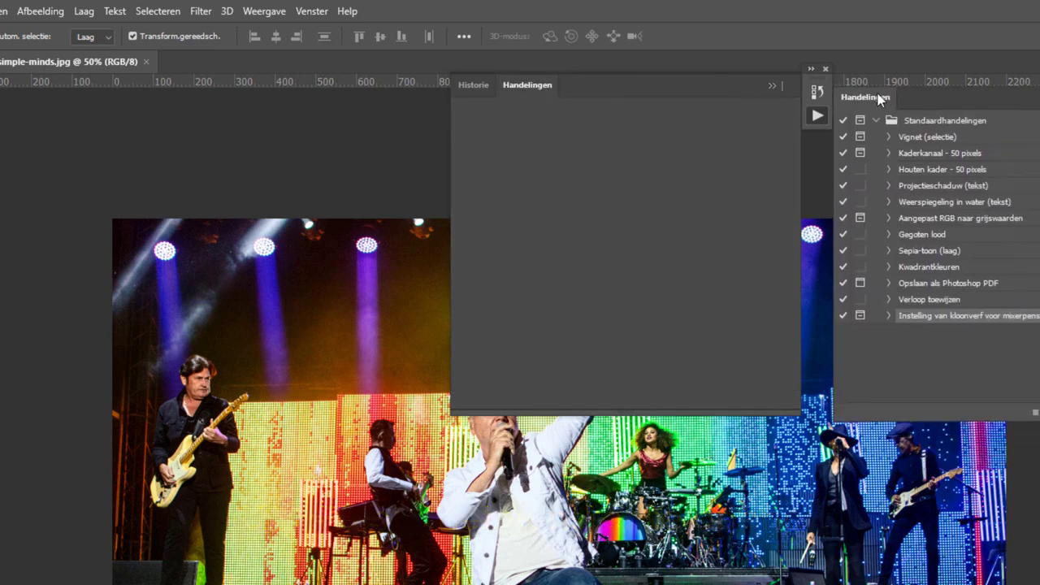
left_click_drag(608, 98, 1015, 109)
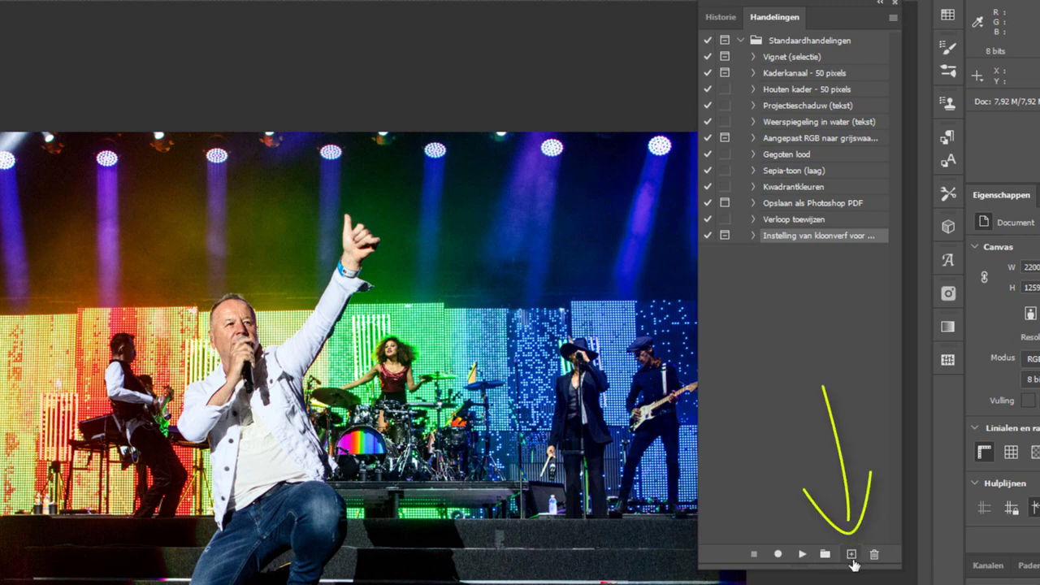
Create a new action named 'Watermerk' in the default set and start recording
left_click(851, 555)
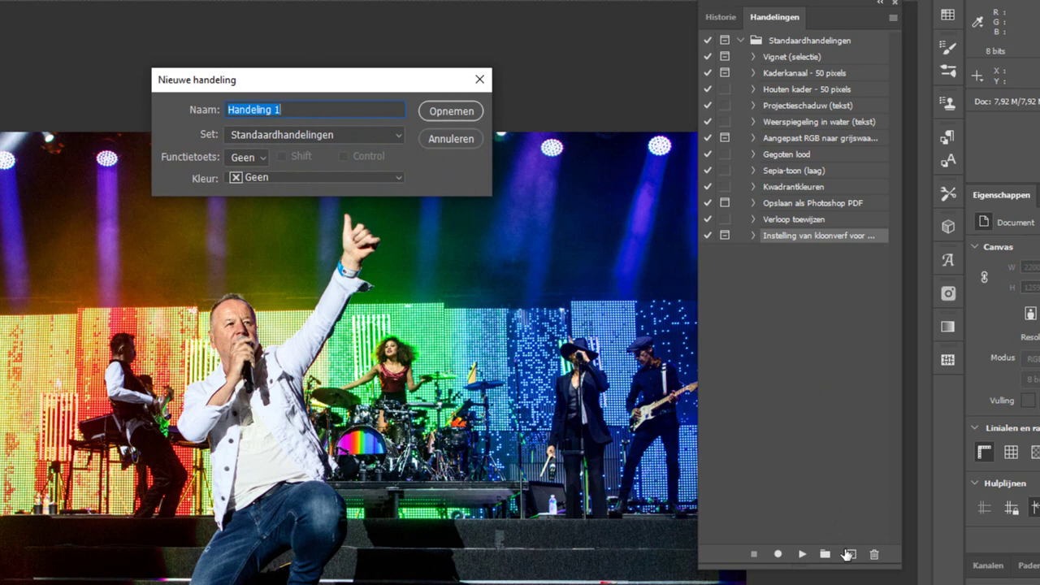
type("Wate")
type("rmerk")
left_click(462, 110)
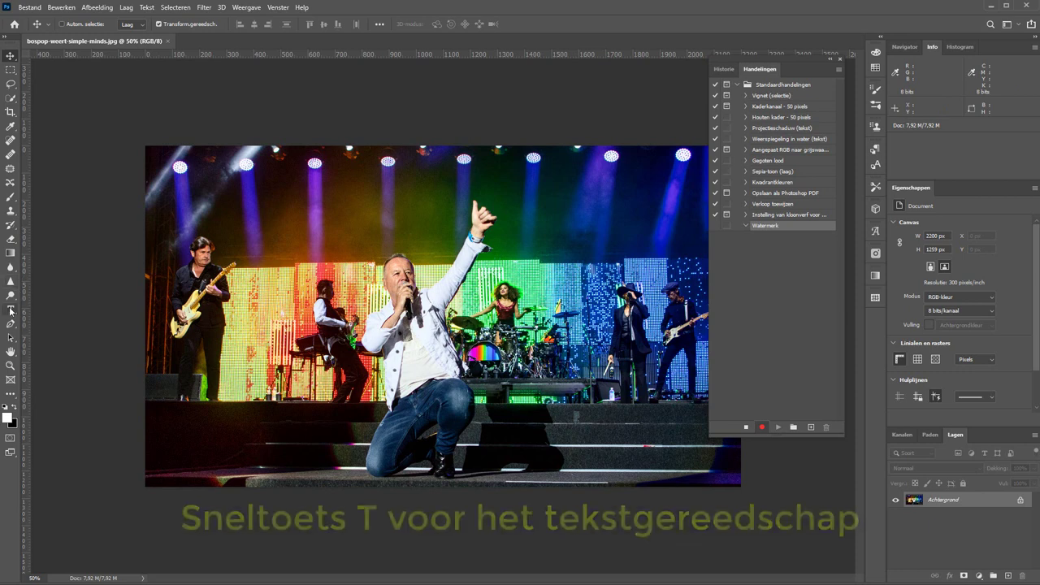
Add a white 23 pt text layer reading 'FotoJeroen.nl' above the singer
key("t")
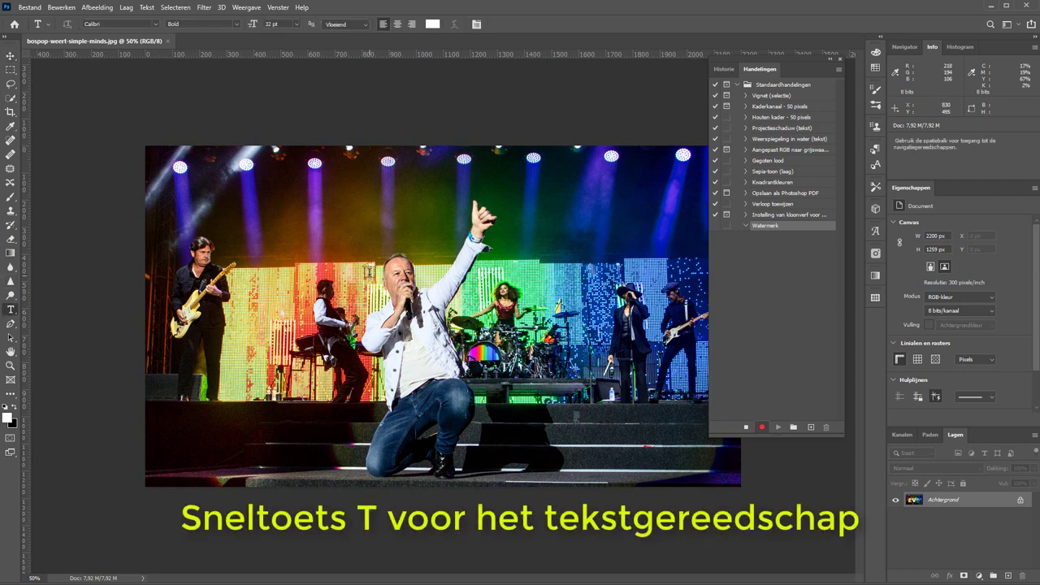
left_click(336, 225)
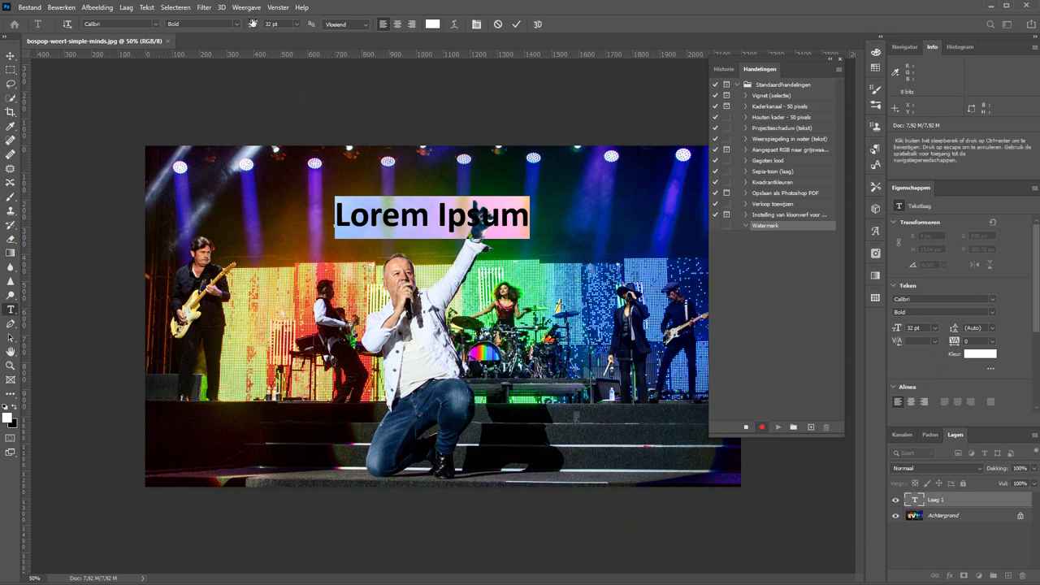
left_click_drag(253, 25, 244, 24)
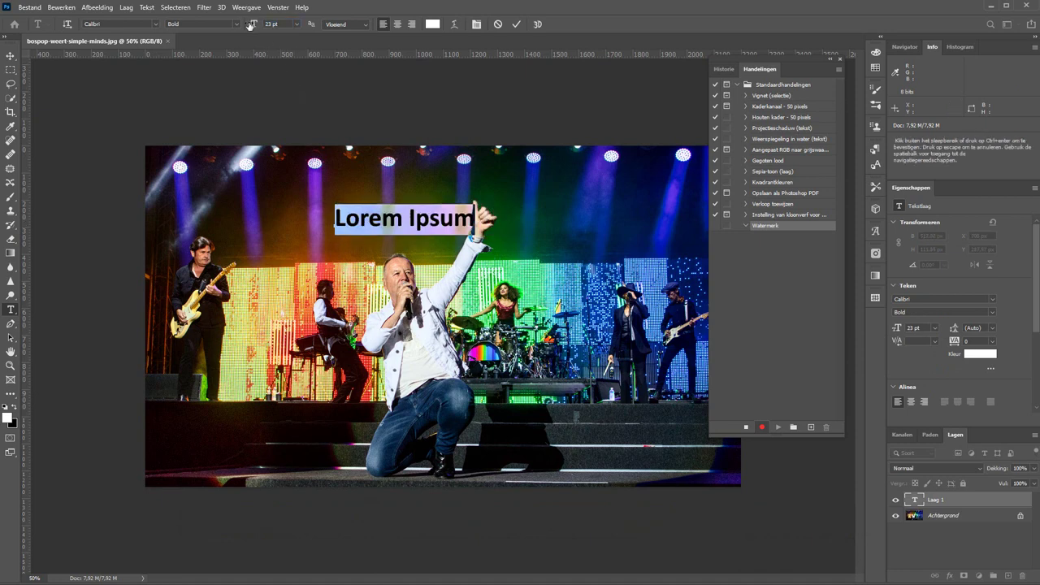
type("F")
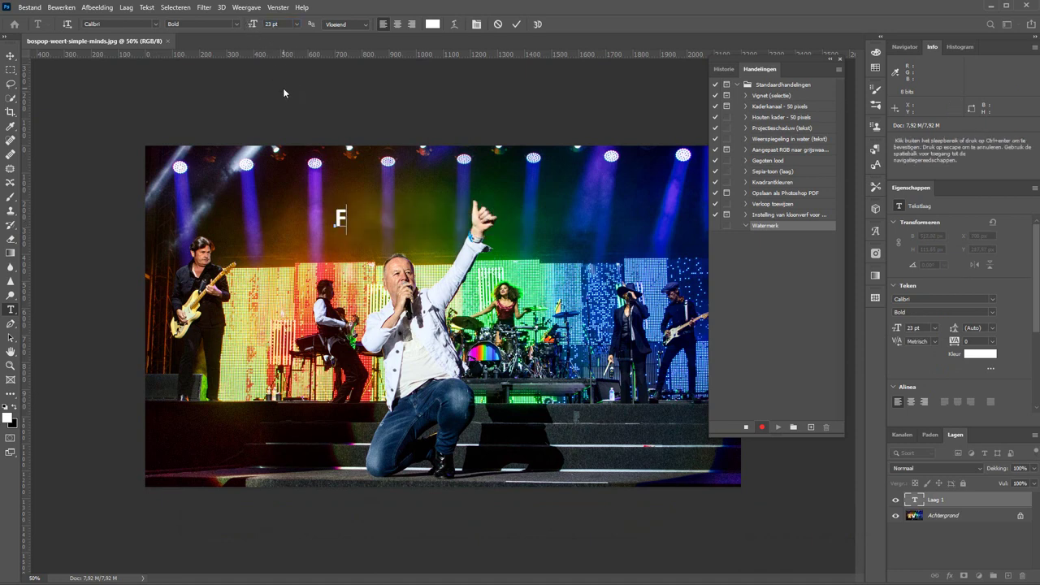
type("otoJer")
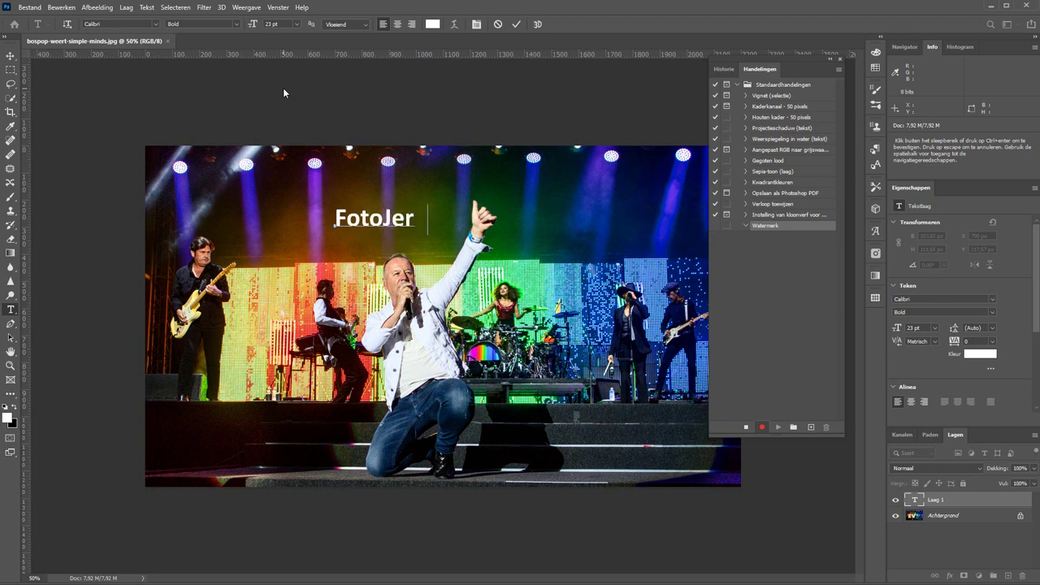
type("oen.nl")
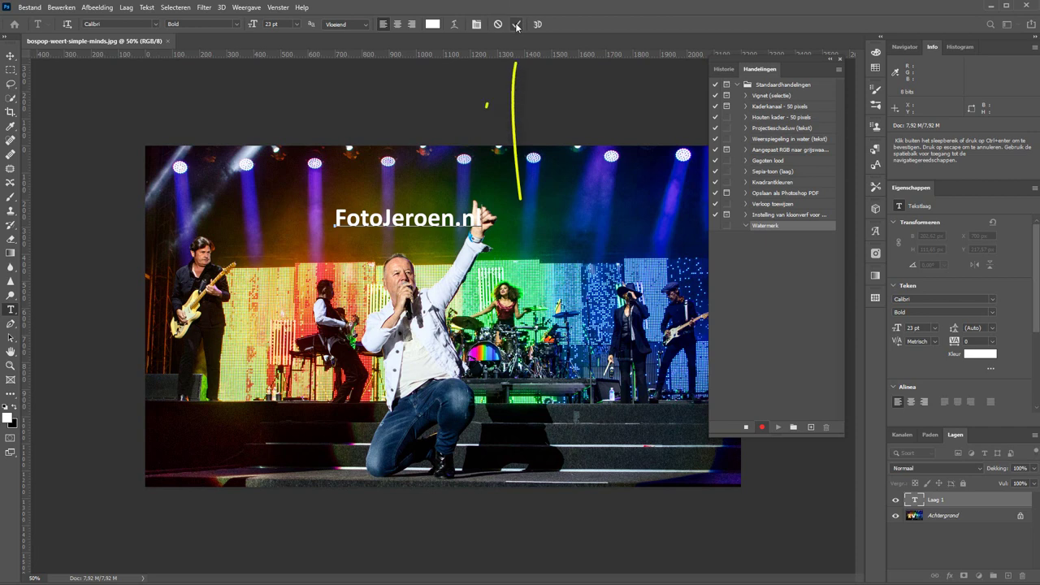
left_click(517, 26)
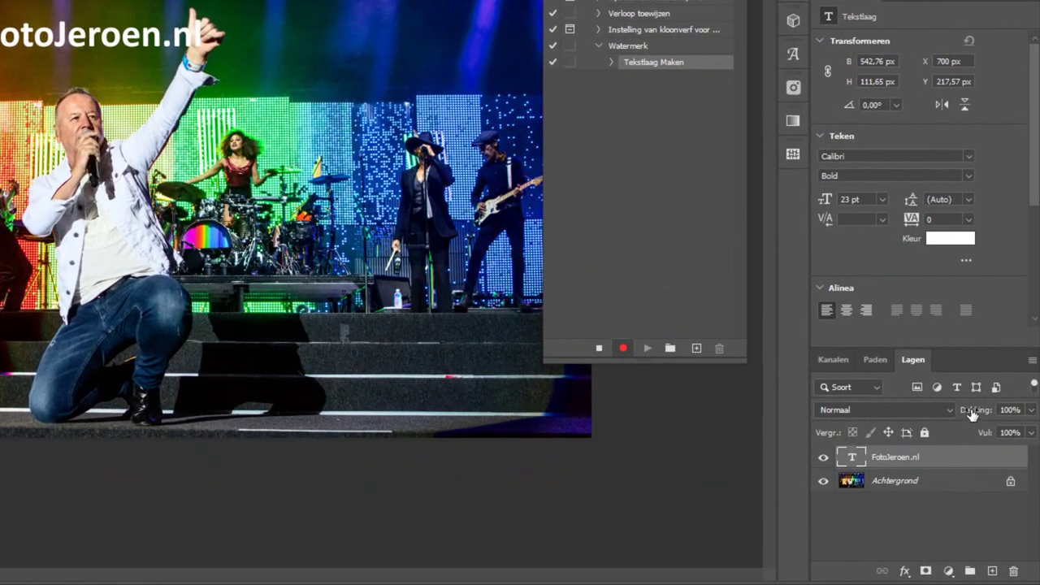
Lower the watermark layer's opacity to 65% and check the recorded action steps
left_click_drag(972, 413, 946, 413)
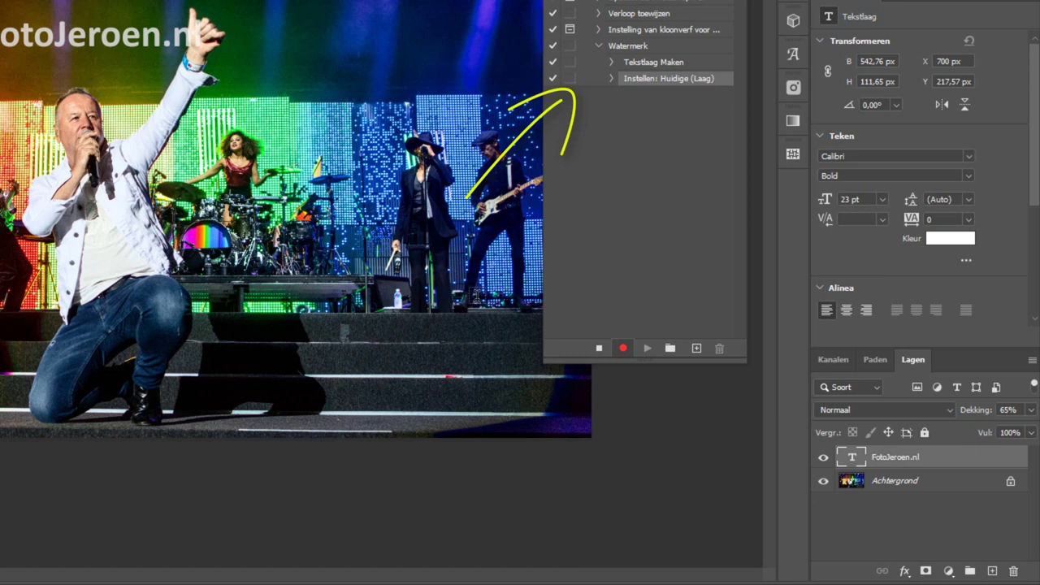
left_click(612, 62)
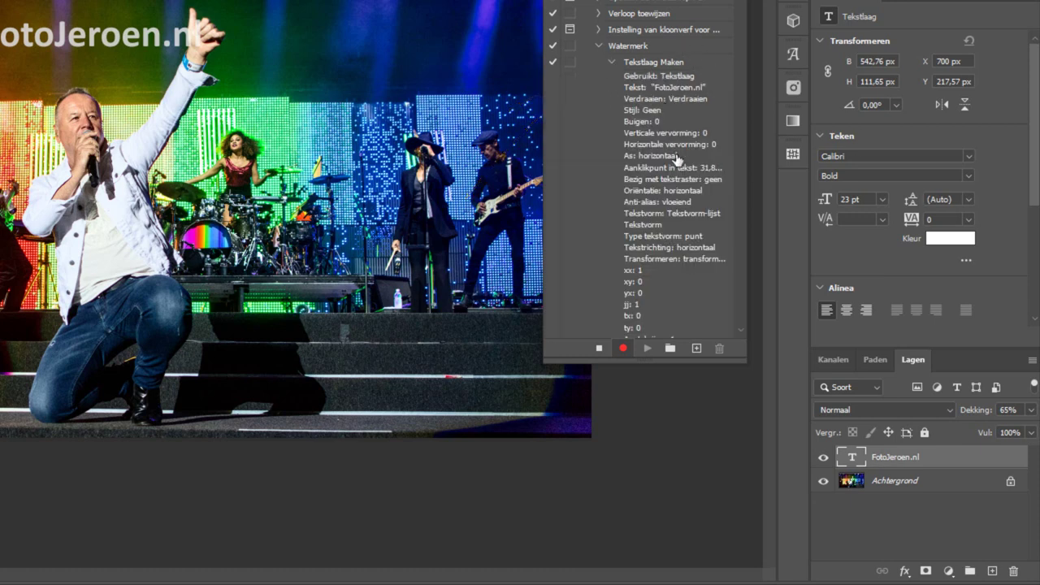
left_click(612, 62)
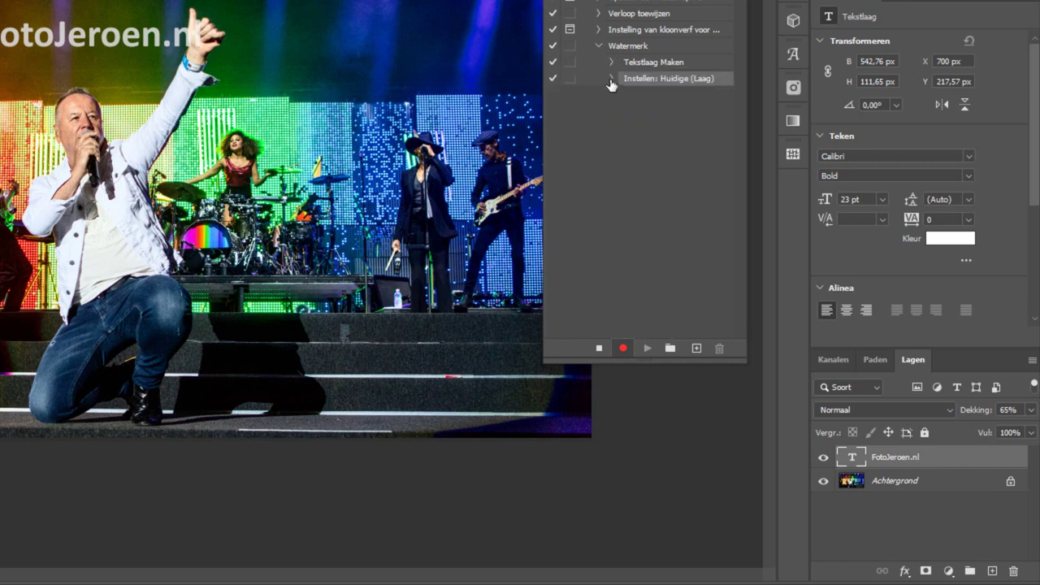
left_click(611, 79)
left_click(611, 79)
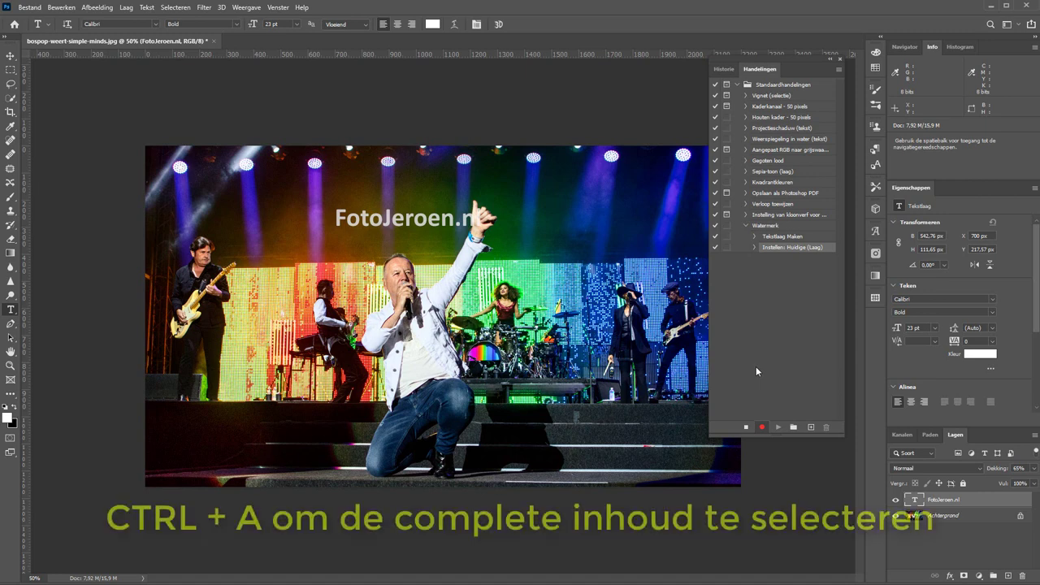
Align the watermark to the canvas's left and bottom edges, then deselect
key("ctrl+a")
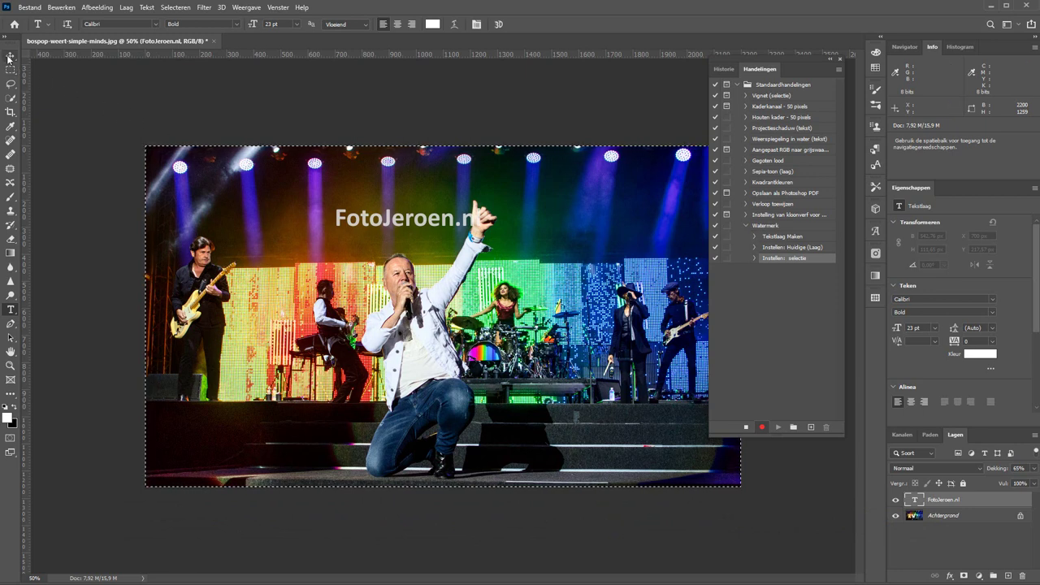
key("v")
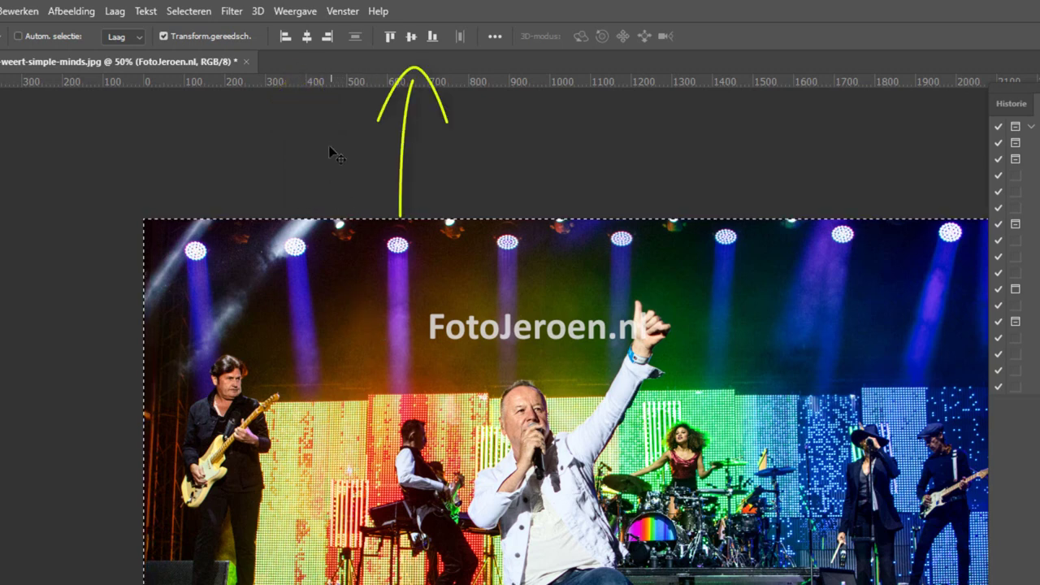
left_click(284, 37)
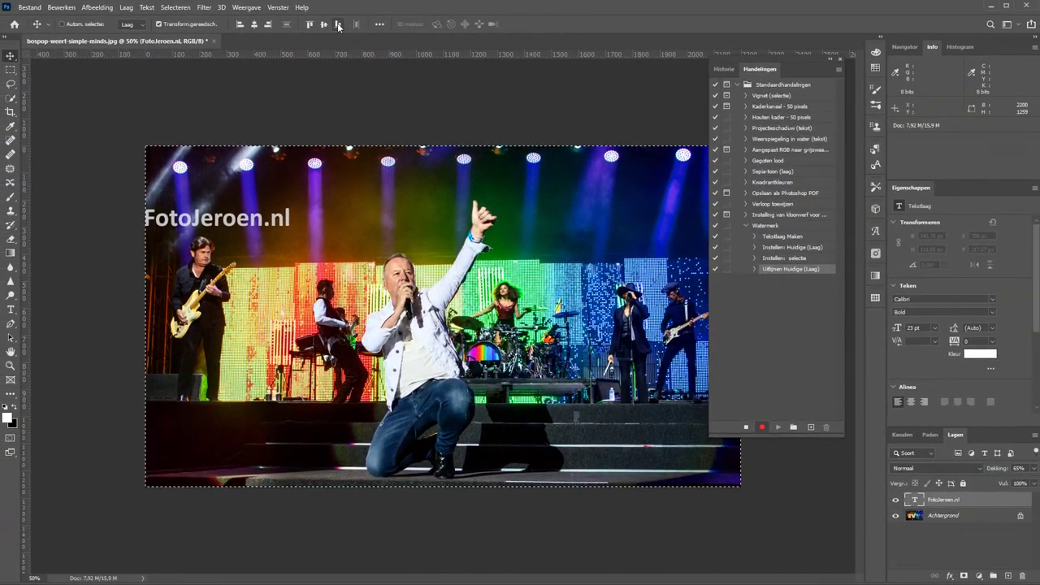
left_click(338, 25)
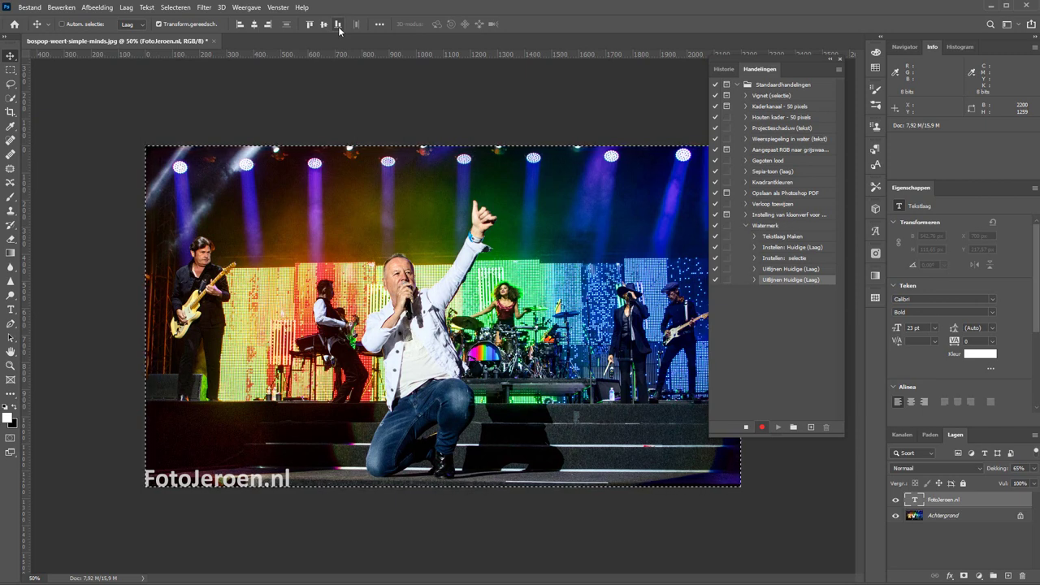
key("ctrl+d")
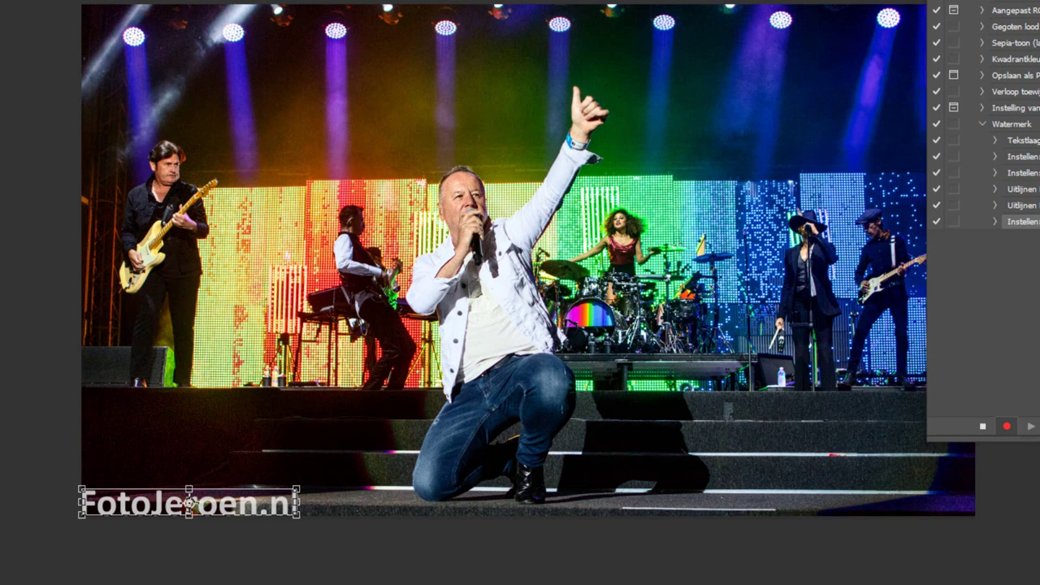
Nudge the watermark two Shift-steps up and two to the right
key("shift+Up")
key("shift+Up")
key("shift+Up")
key("shift+Up")
key("shift+Up")
key("shift+Up")
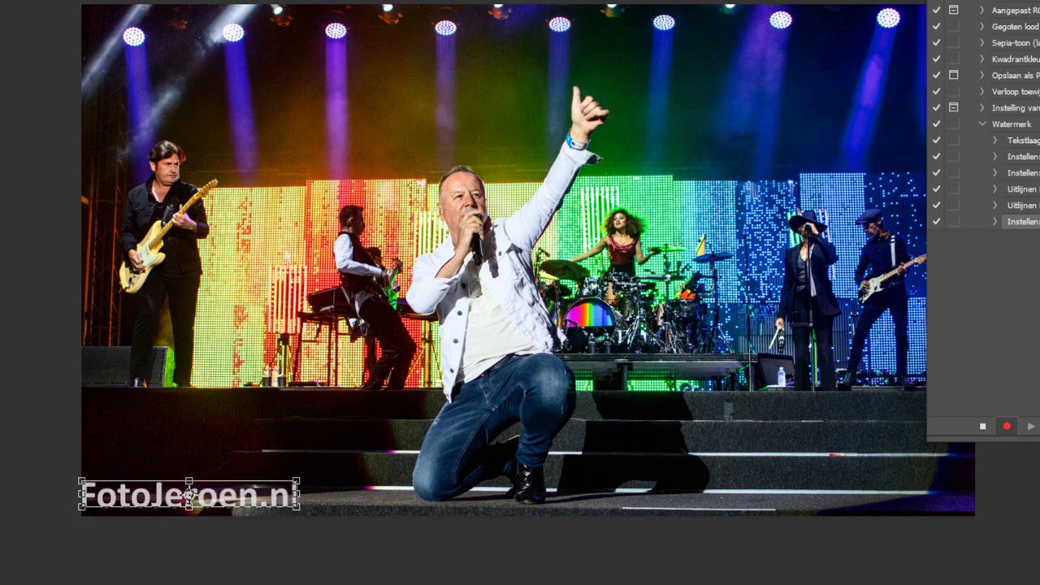
key("shift+Up")
key("shift+Up")
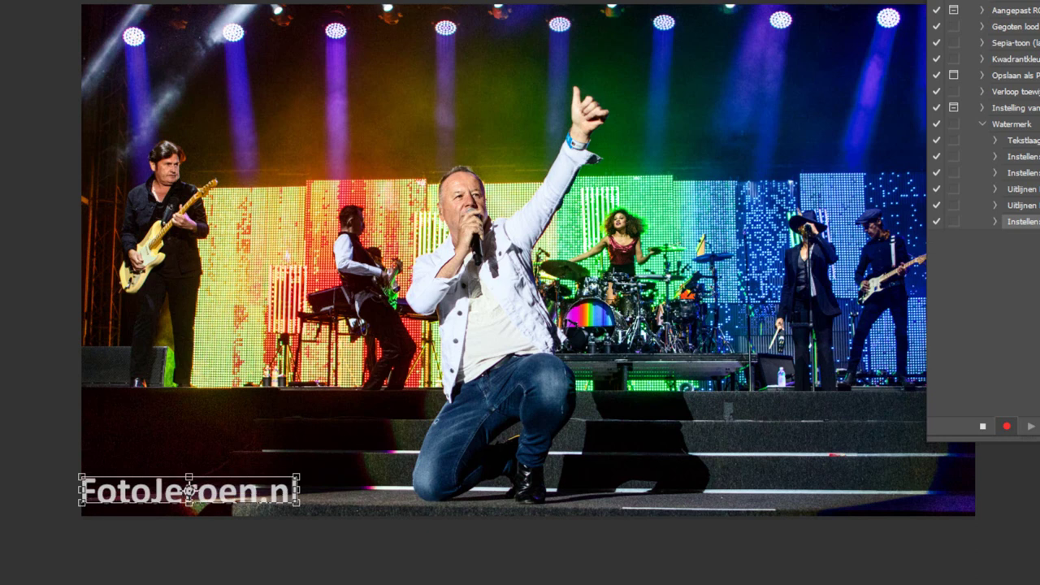
key("shift+Right")
key("shift+Right")
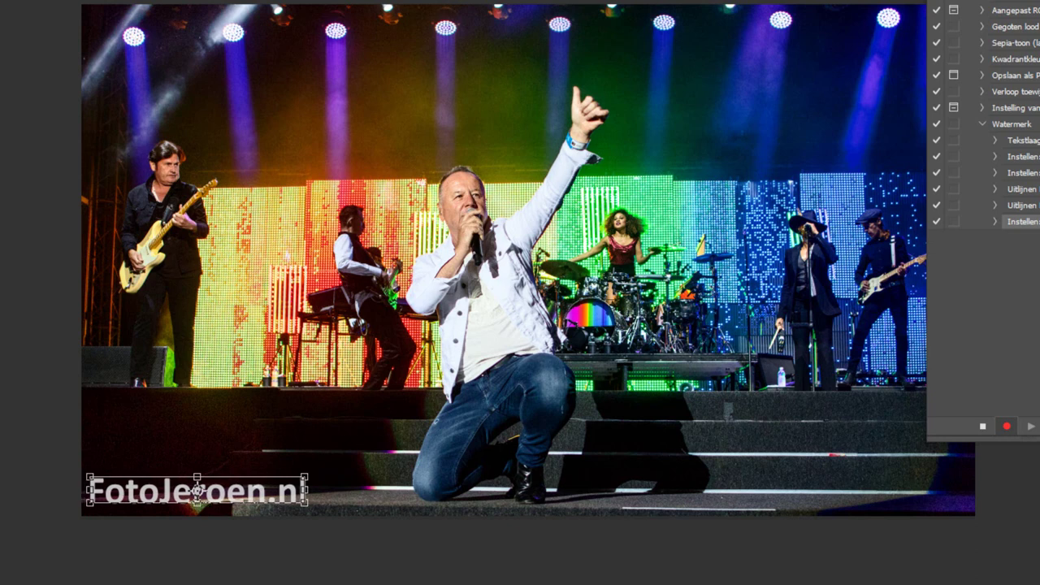
key("shift+Right")
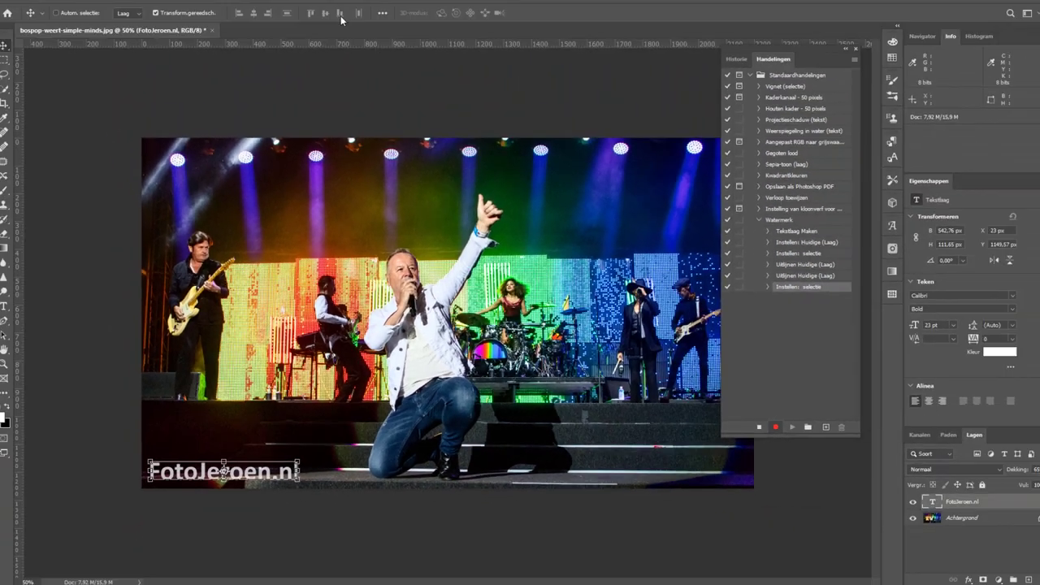
key("ctrl")
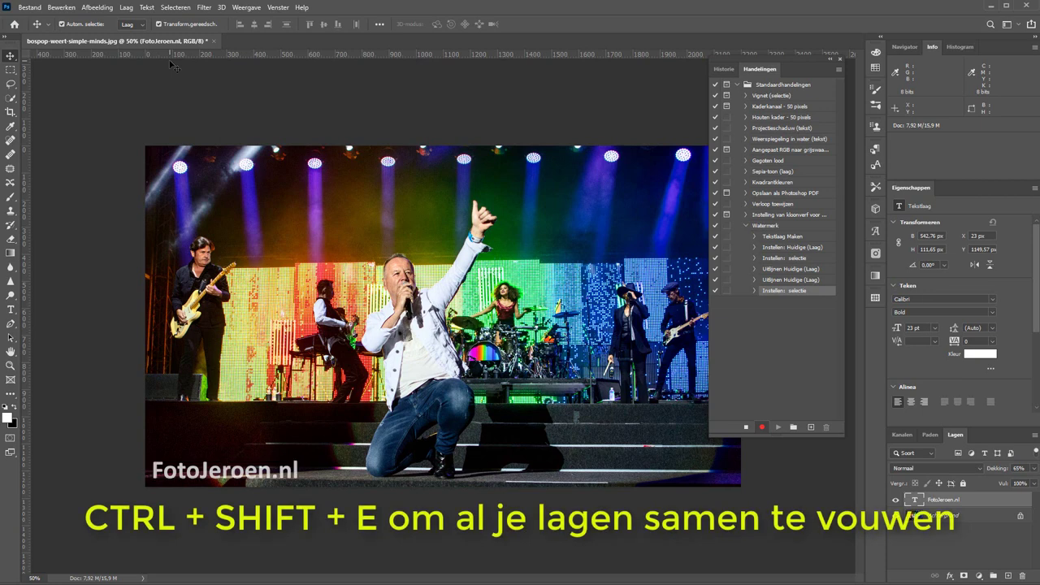
Merge the watermark into the background layer and bring up Save As
key("ctrl+shift+e")
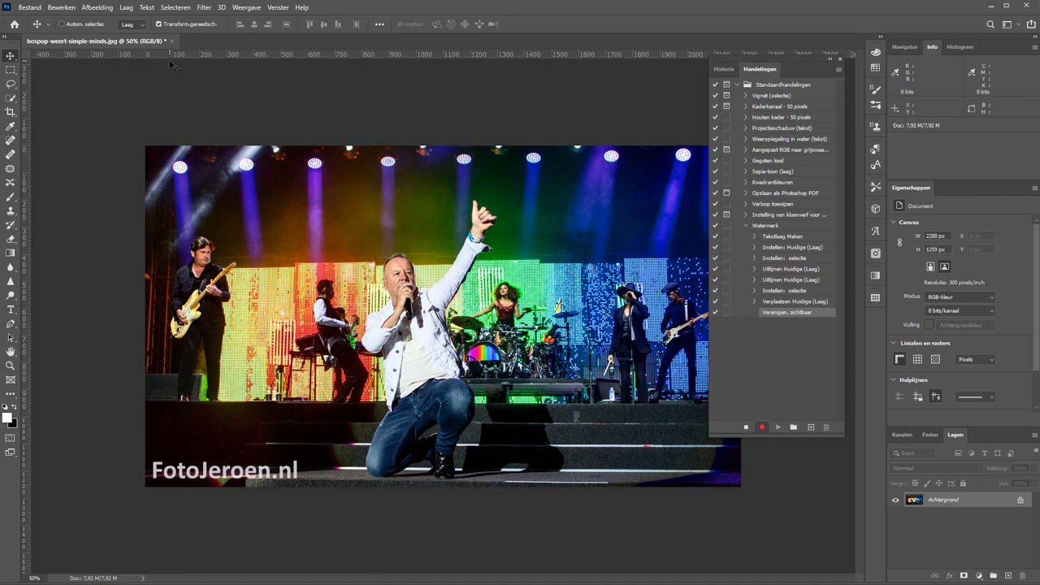
key("ctrl")
key("ctrl+shift+s")
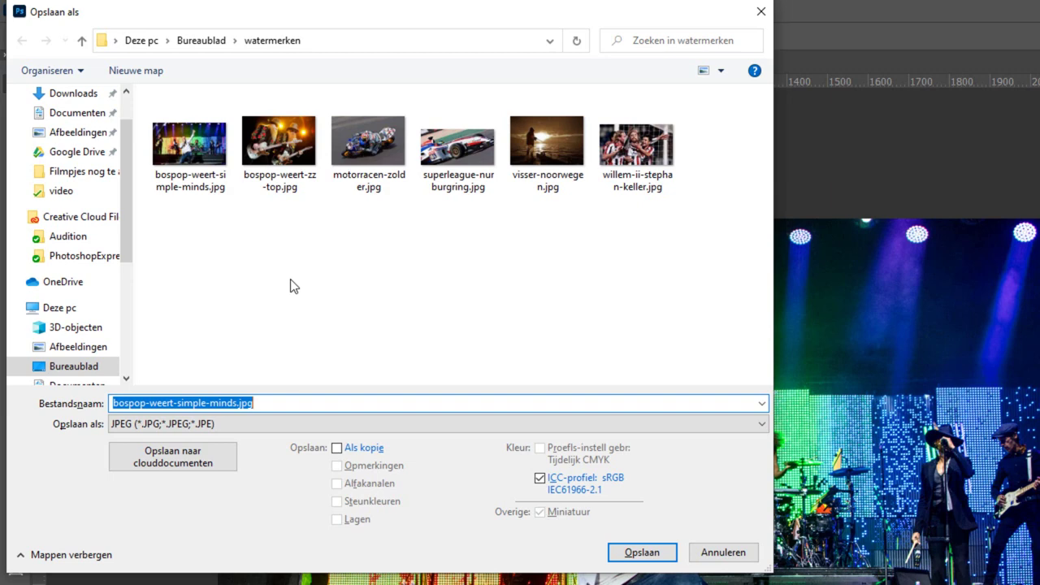
Save the photo as a quality-12 JPEG in a new 'watermerk' folder inside watermerken
right_click(290, 286)
mouse_move(162, 452)
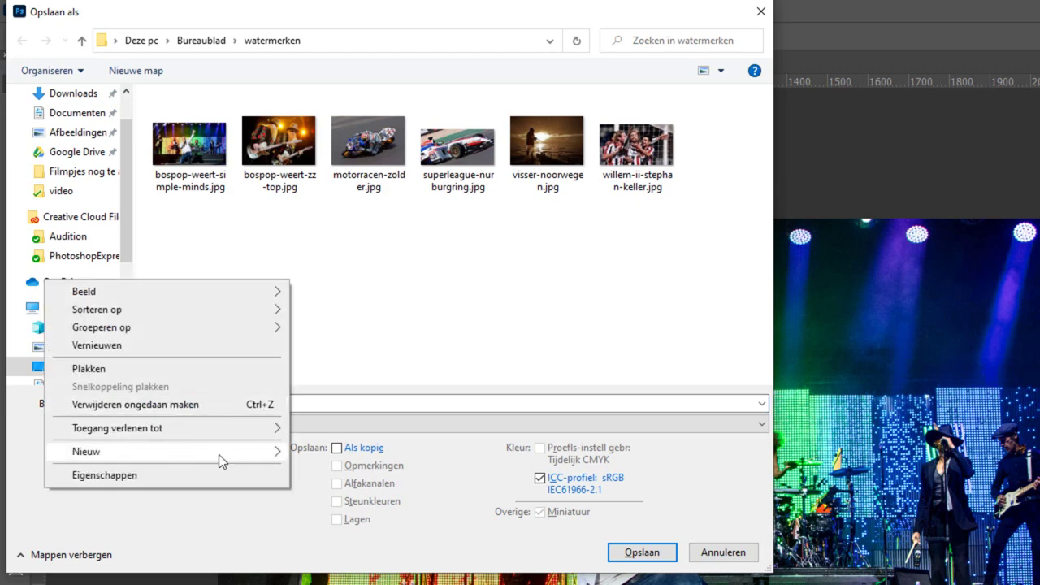
left_click(319, 453)
type("water")
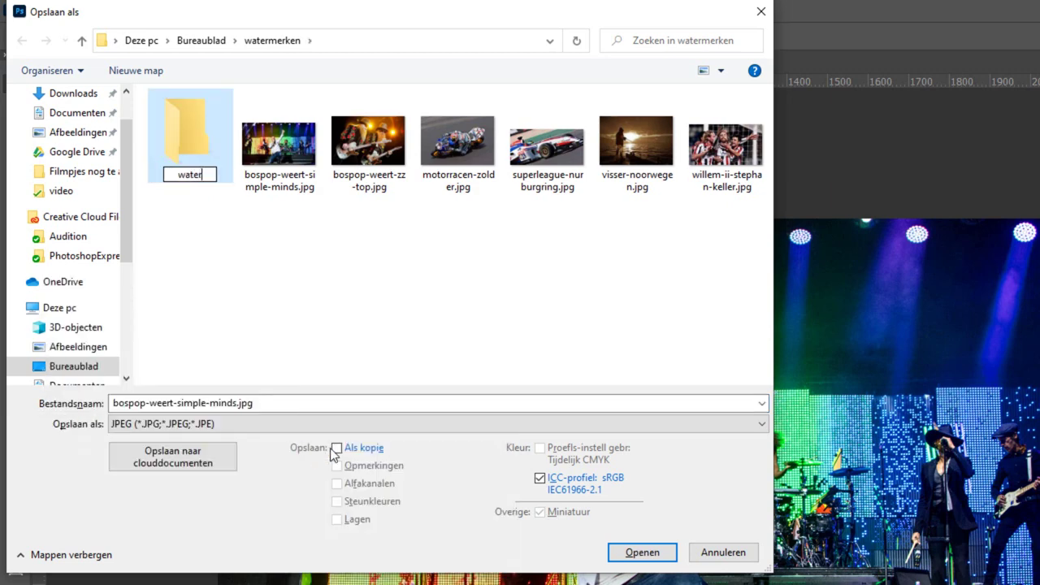
type("merk")
key("Return")
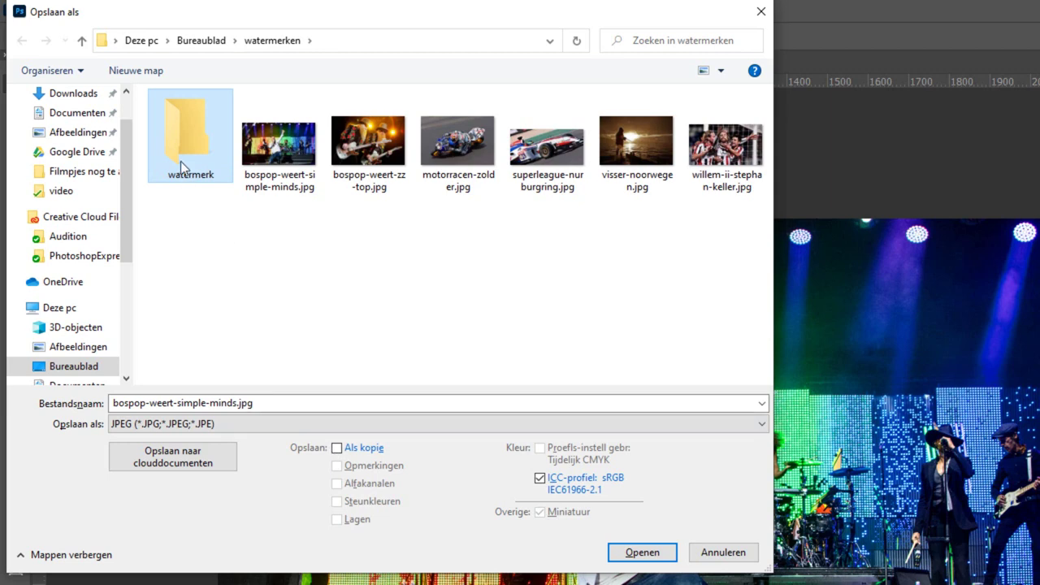
double_click(182, 129)
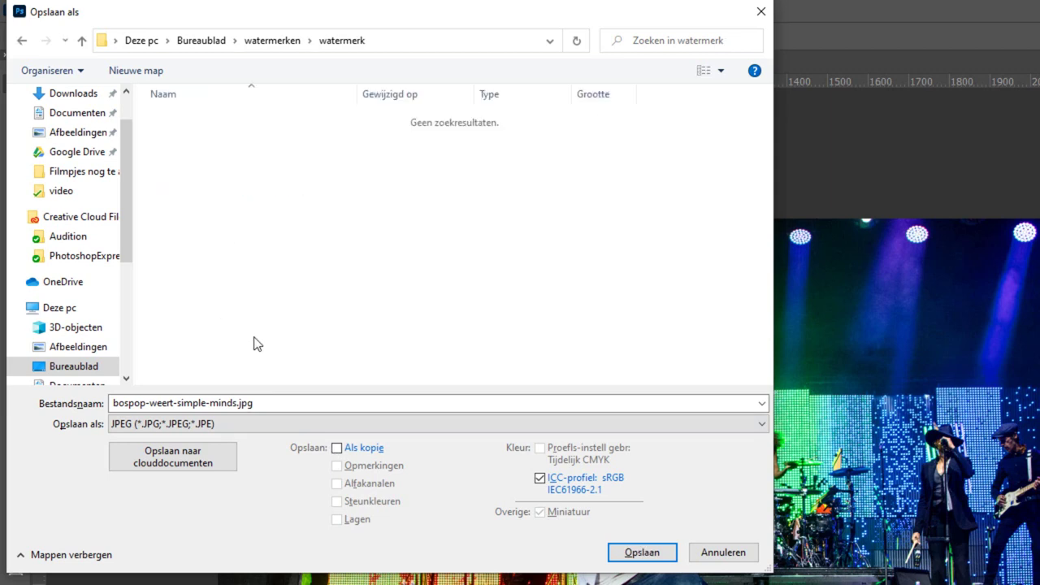
left_click(630, 554)
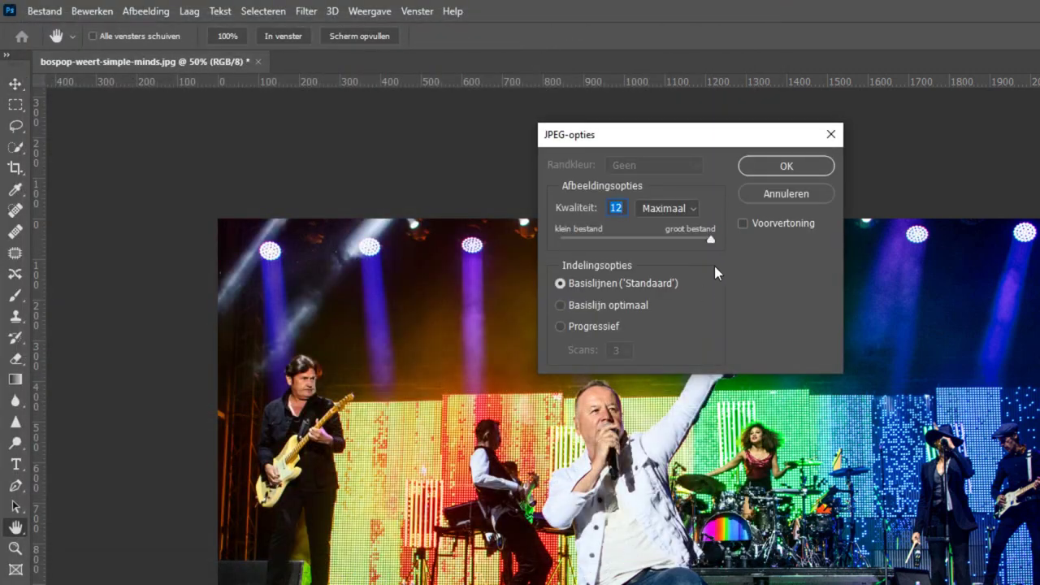
left_click(760, 165)
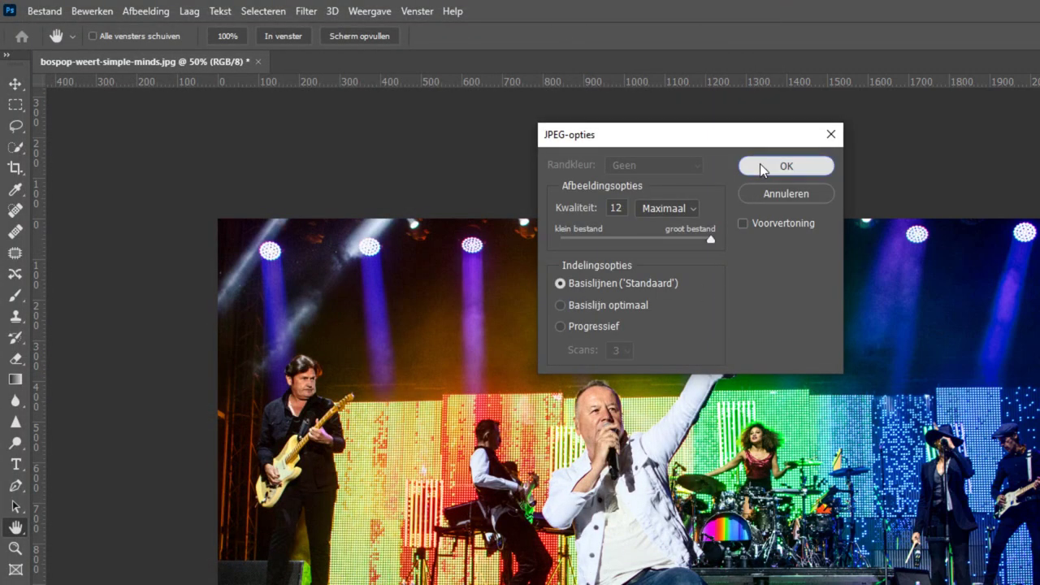
key("v")
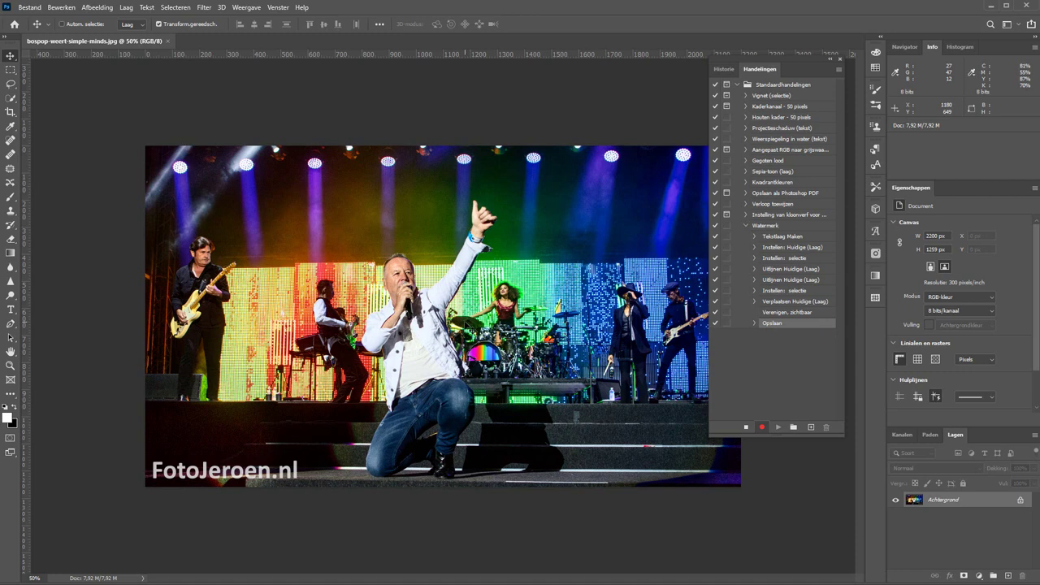
Close the photo and stop recording the Watermerk action
key("ctrl+w")
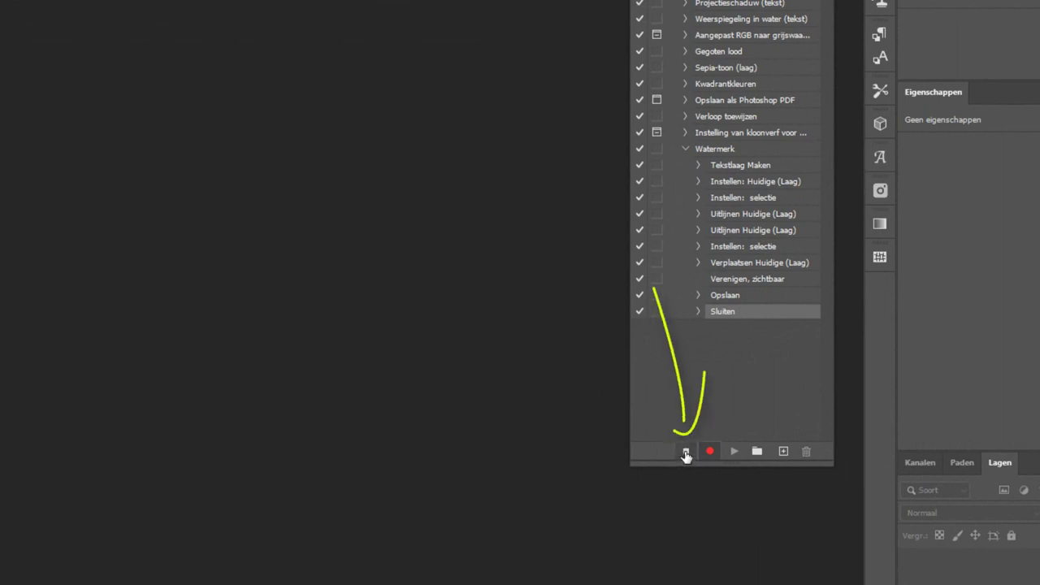
left_click(685, 451)
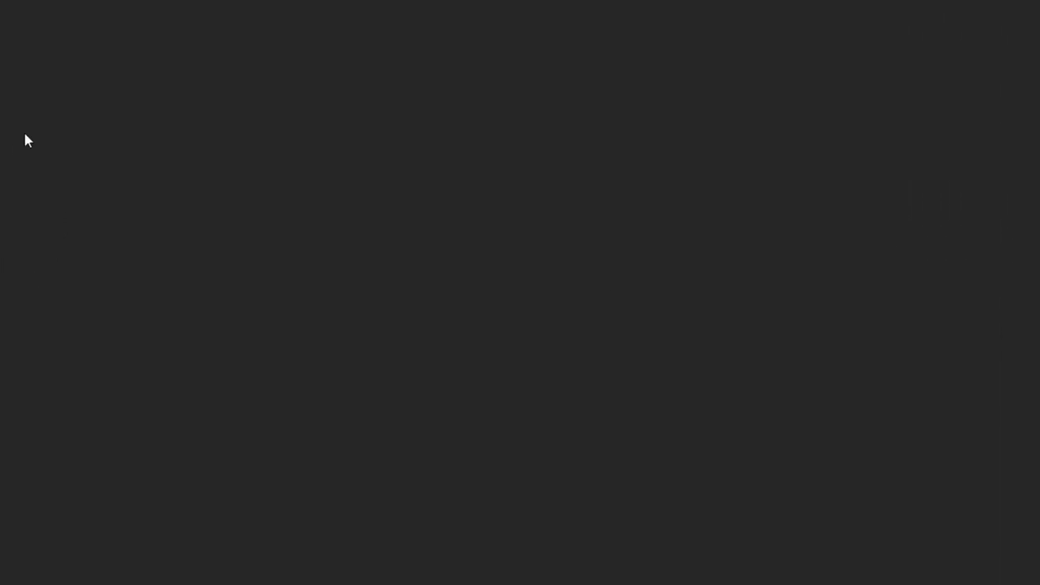
left_click(42, 12)
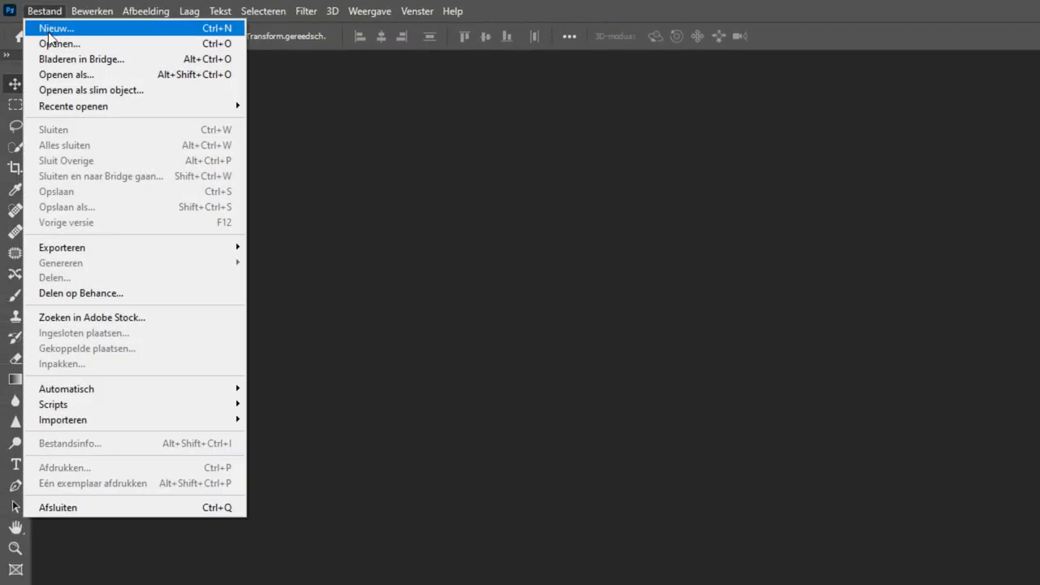
In Bridge, check the watermarked copy, then view all watermerken photos as smaller thumbnails
left_click(82, 59)
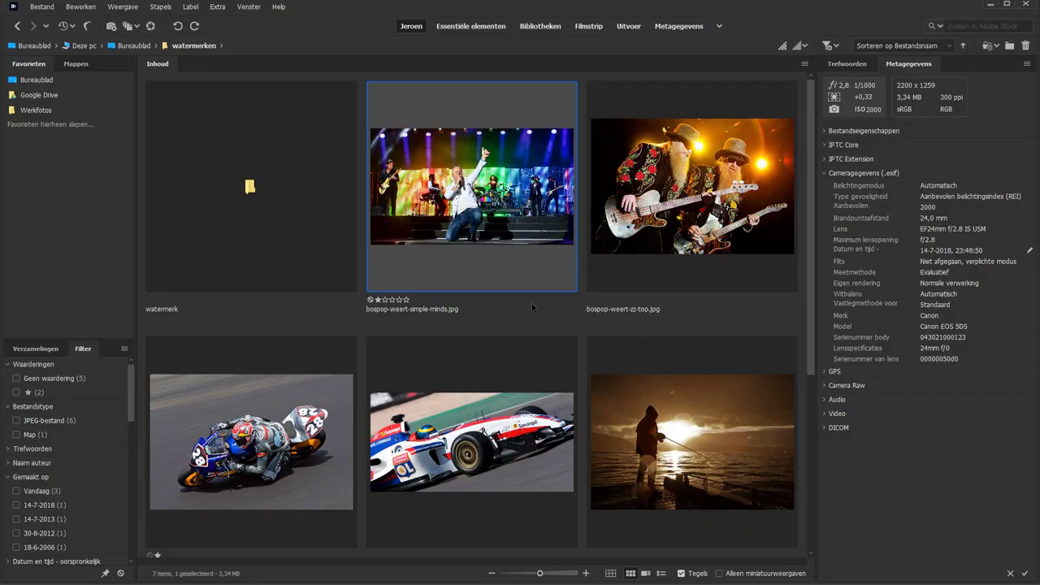
double_click(246, 187)
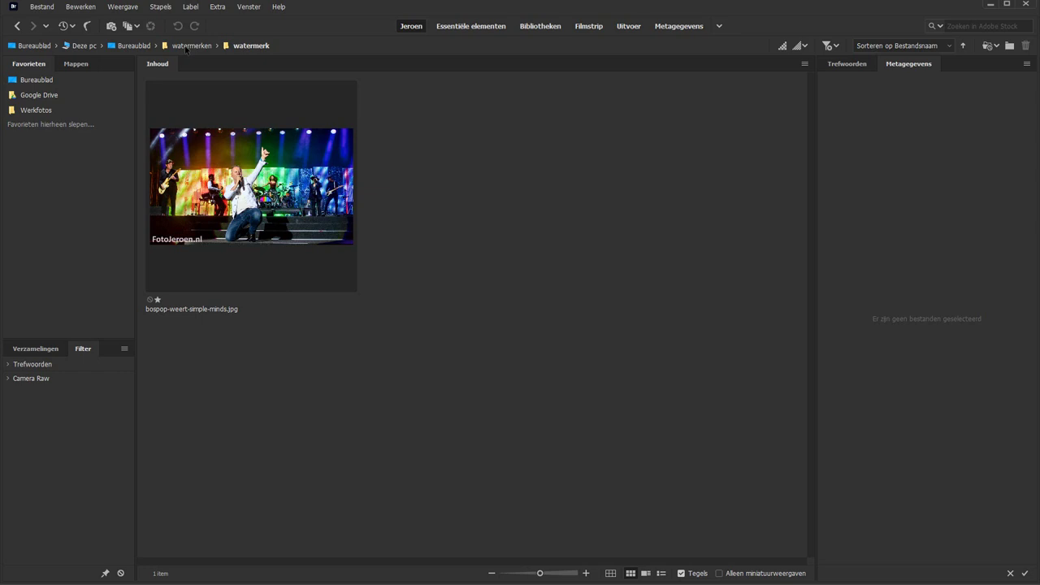
left_click(187, 46)
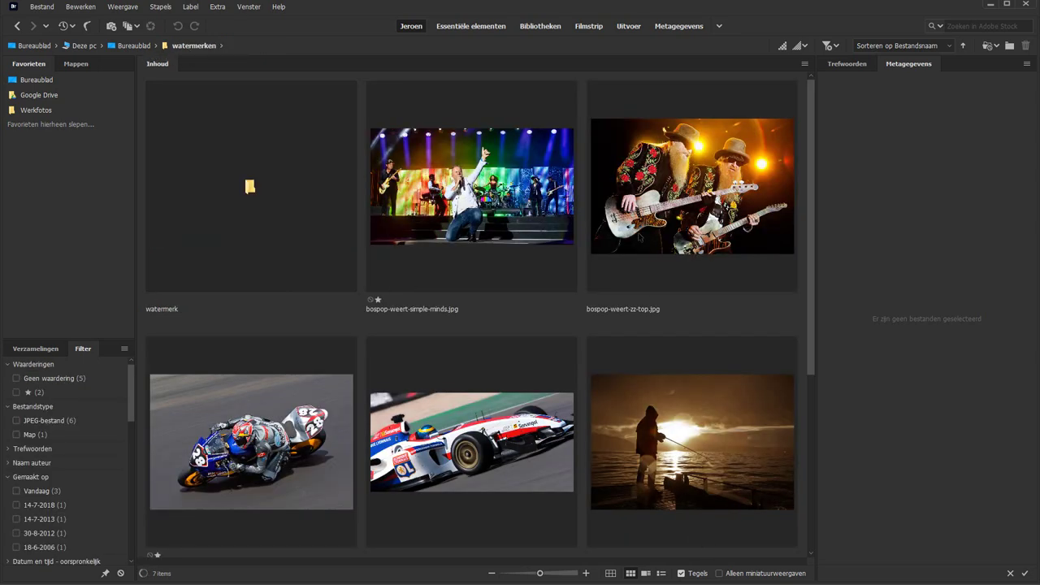
left_click(490, 573)
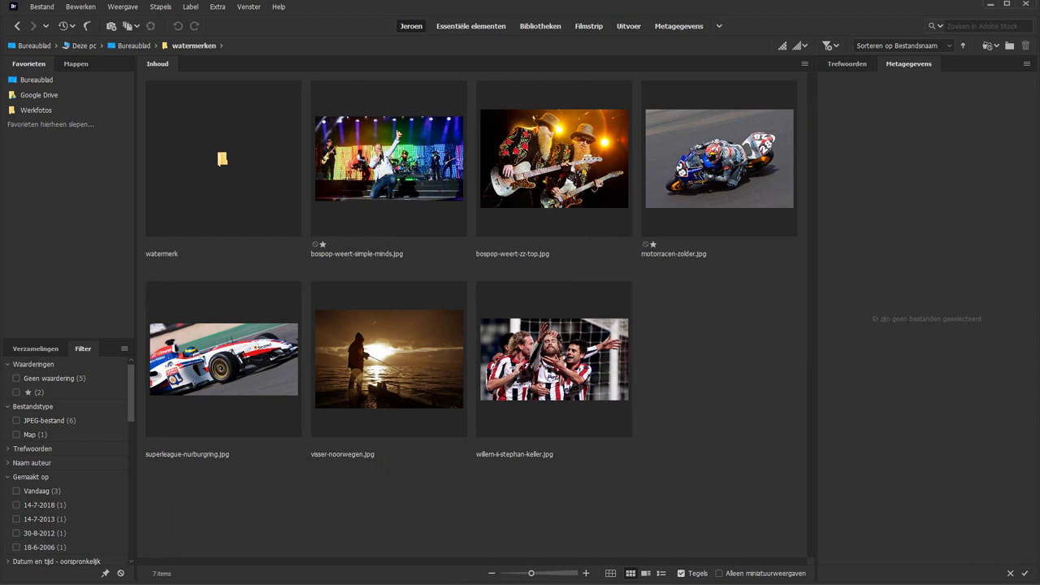
left_click(543, 161)
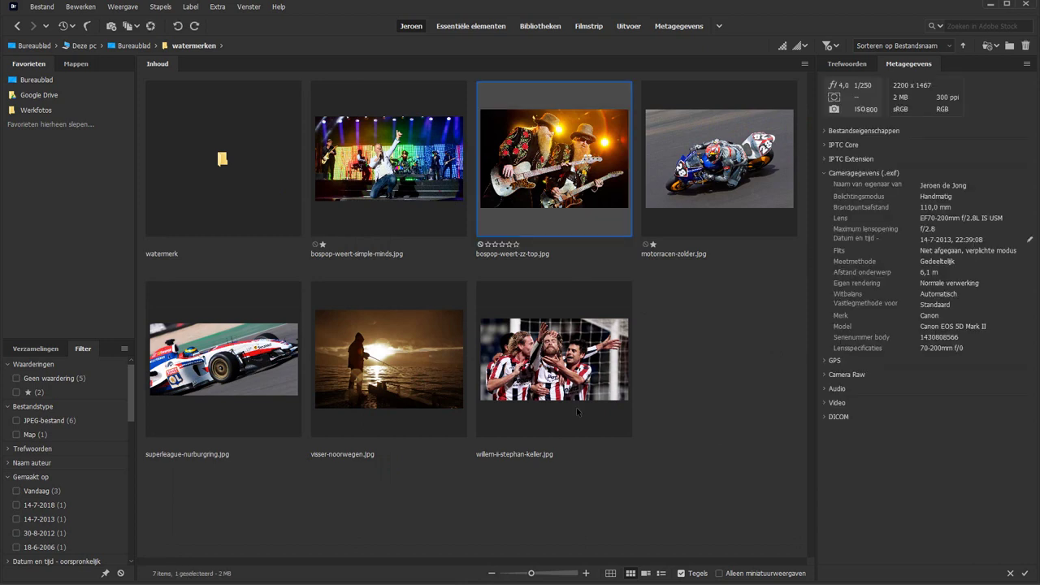
Select the zz-top, visser-noorwegen, motorracen-zolder, willem-ii and superleague-nurburgring photos in Bridge
left_click(582, 359, "shift")
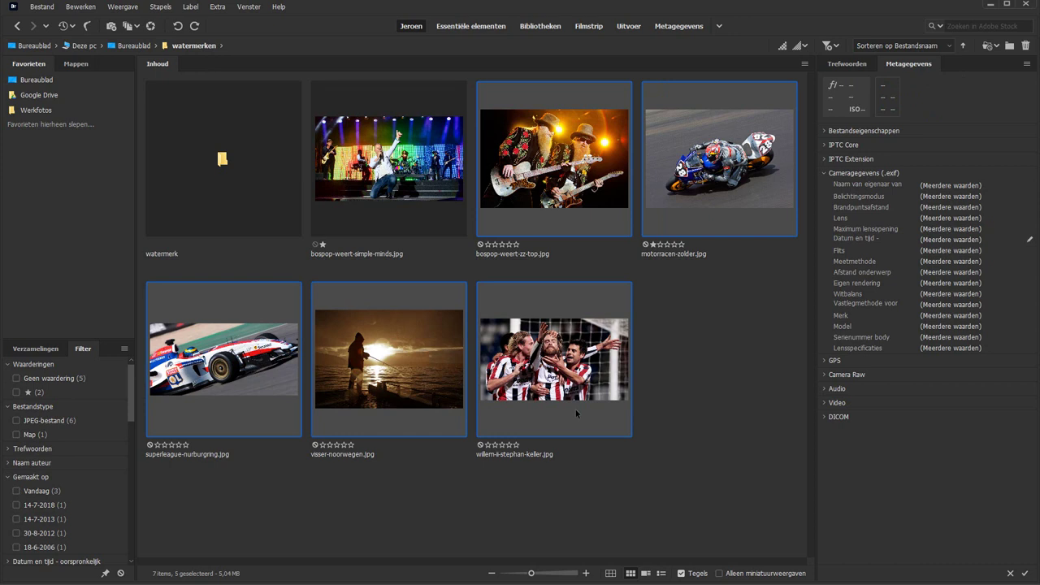
key("ctrl+shift+a")
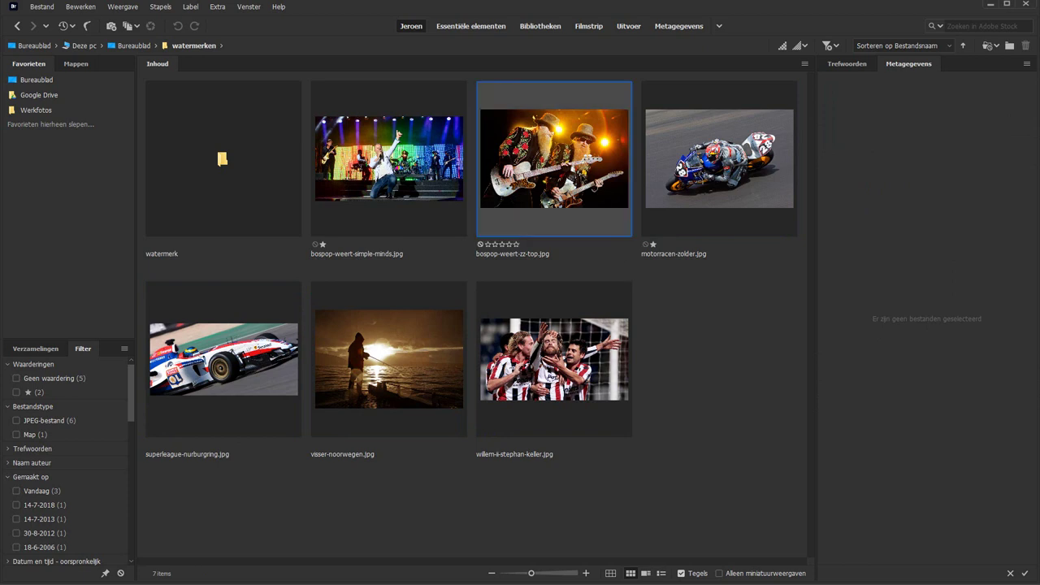
key("space")
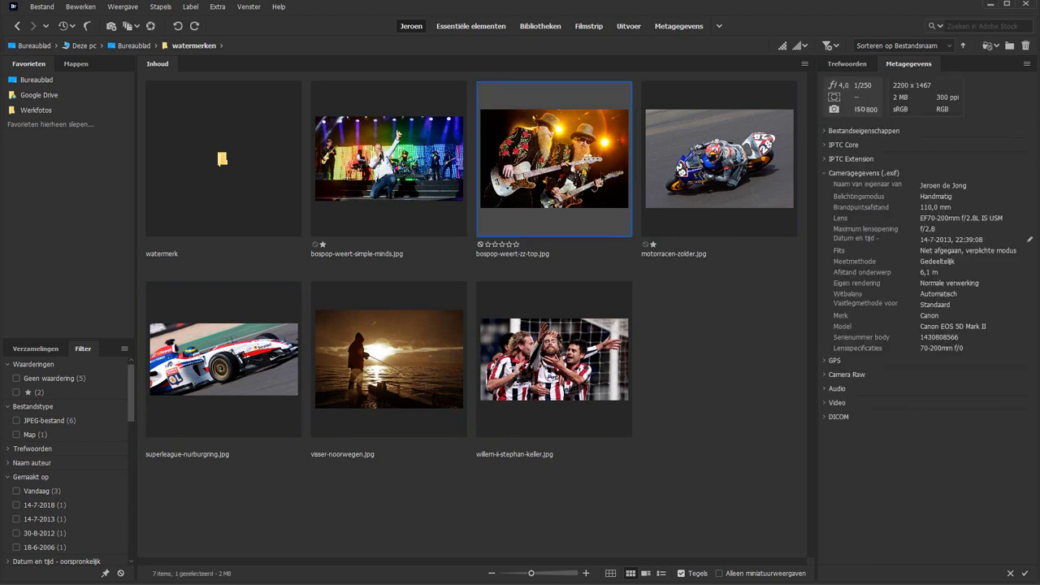
left_click(388, 351, "ctrl")
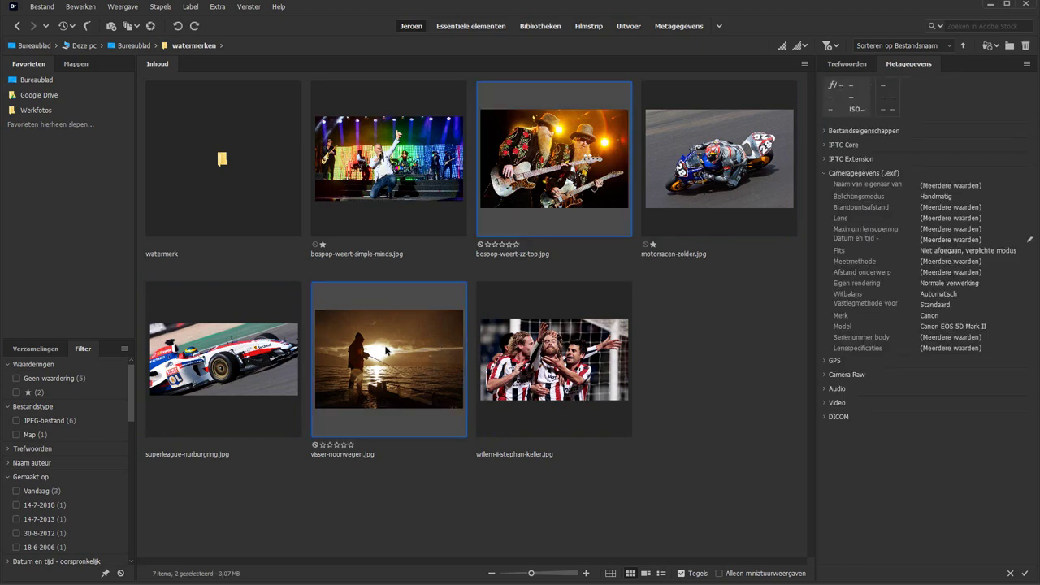
left_click(757, 161, "ctrl")
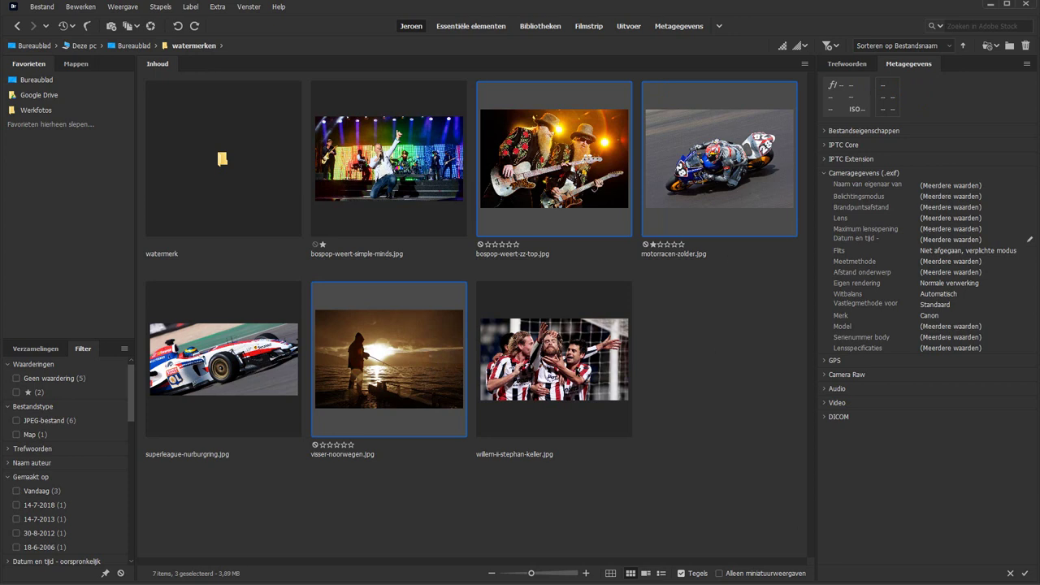
left_click(578, 373, "ctrl")
left_click(201, 356, "ctrl")
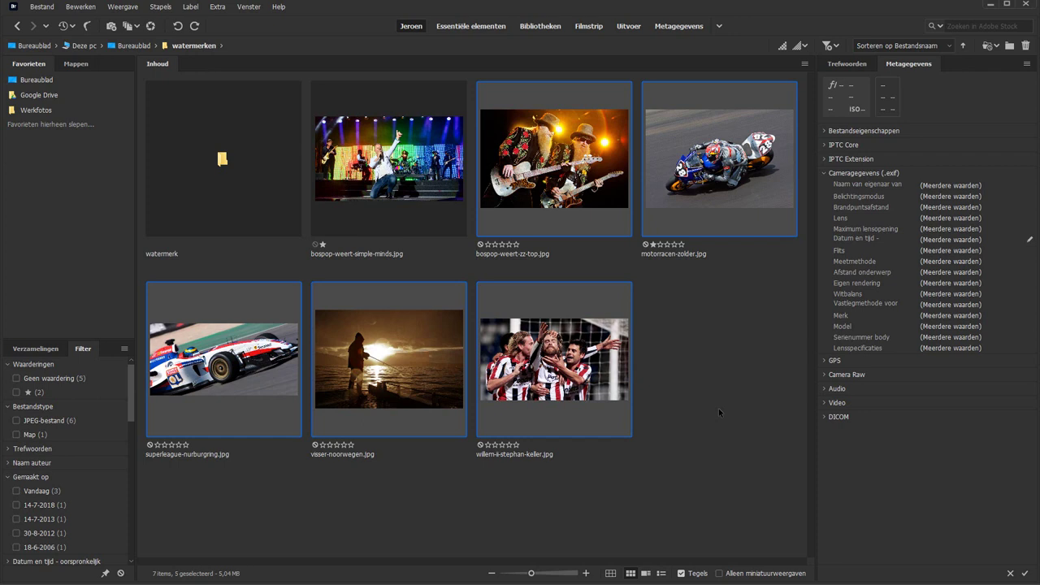
Select everything except the watermerk folder and simple-minds photo, and start Photoshop Batch
key("ctrl+a")
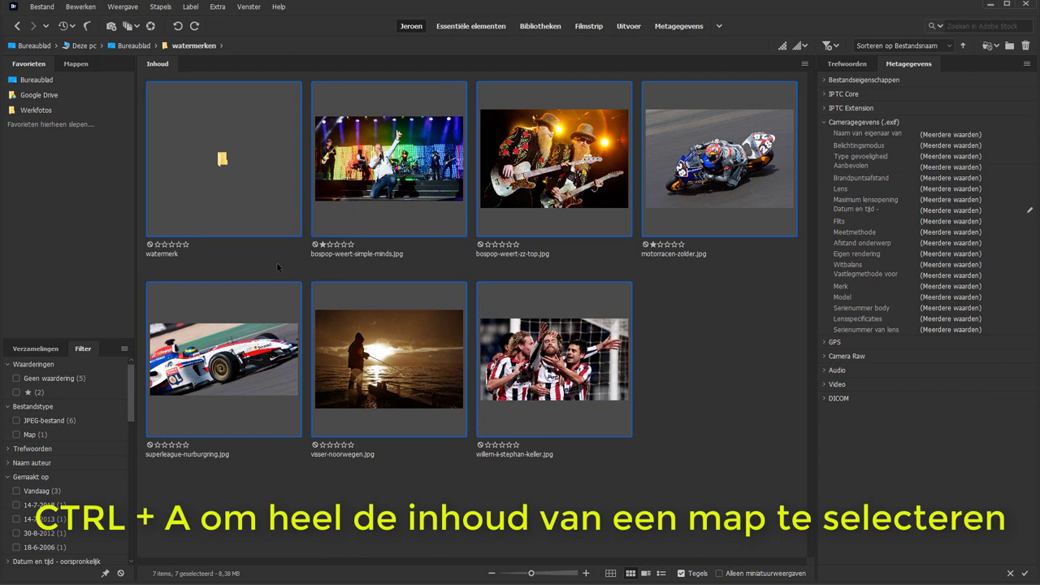
left_click(218, 158, "ctrl")
left_click(374, 163, "ctrl")
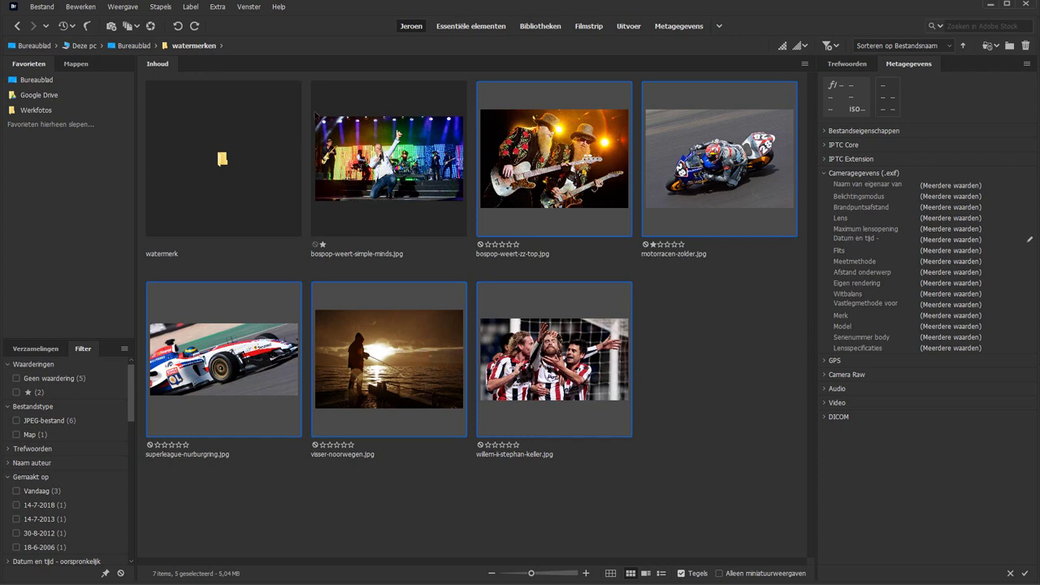
left_click(222, 8)
mouse_move(239, 103)
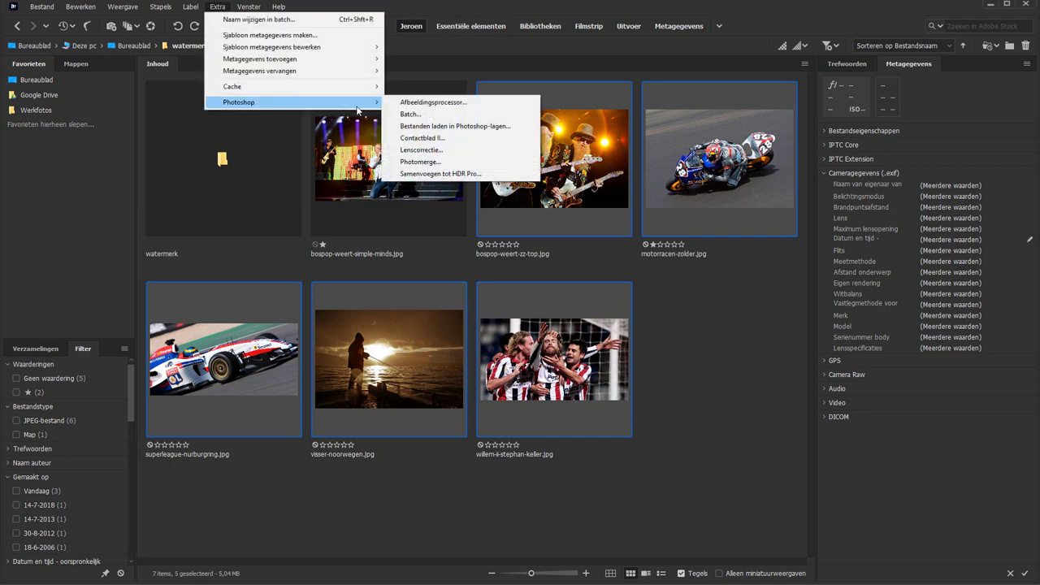
left_click(422, 115)
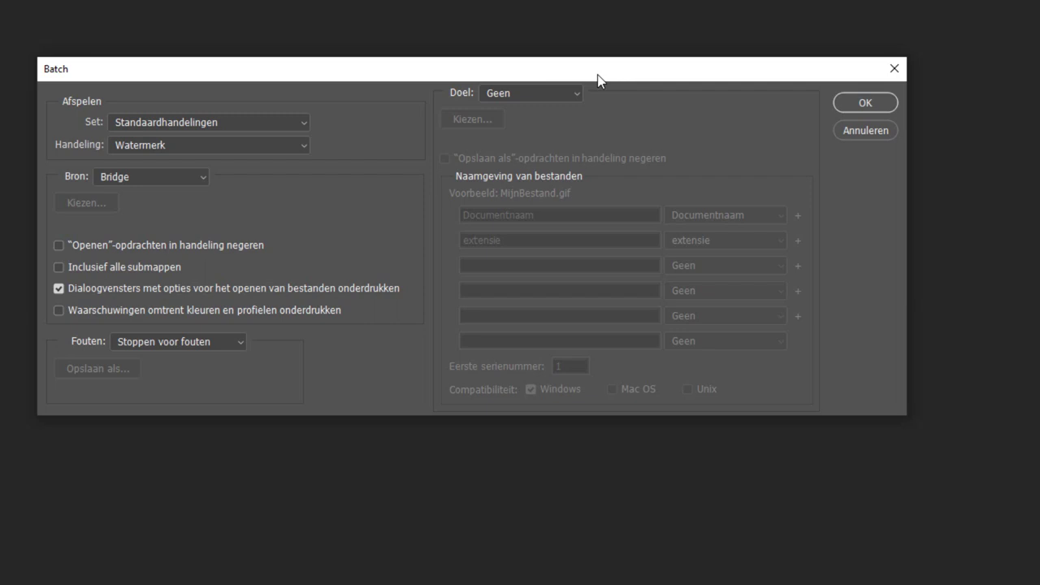
Keep Watermerk as the Batch action and run it on the five photos
left_click(305, 148)
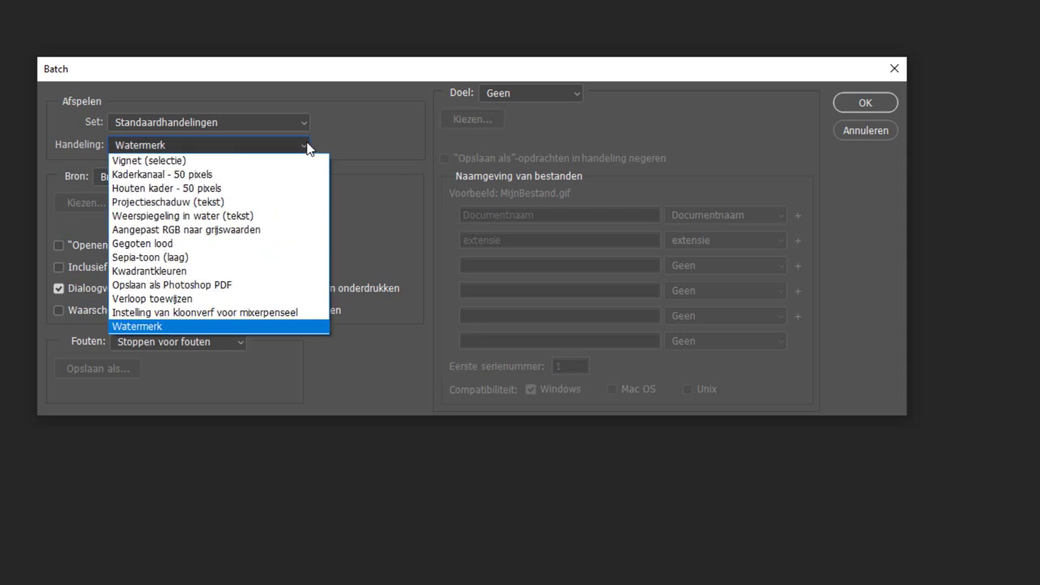
left_click(308, 148)
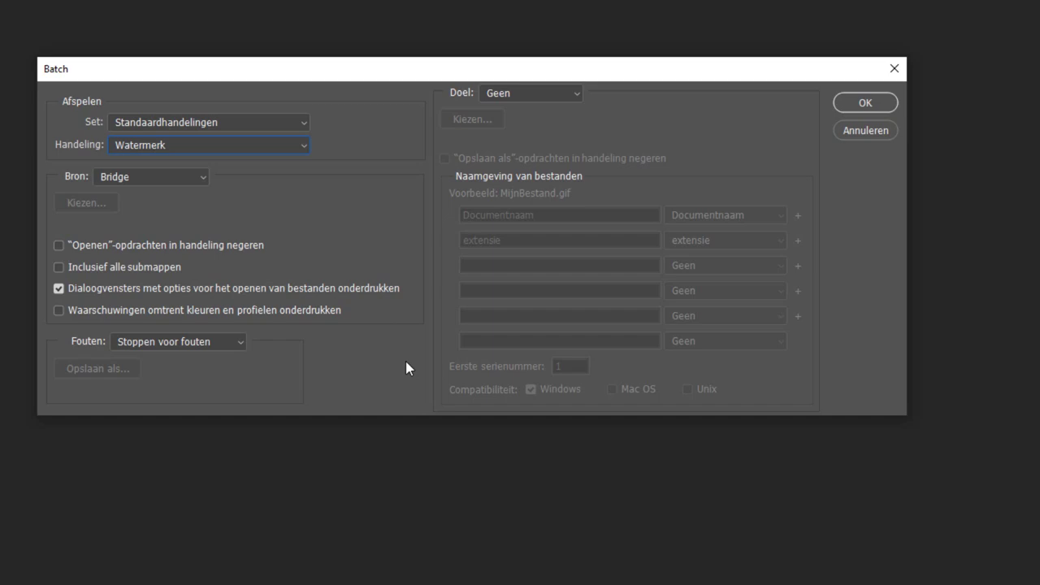
left_click(857, 104)
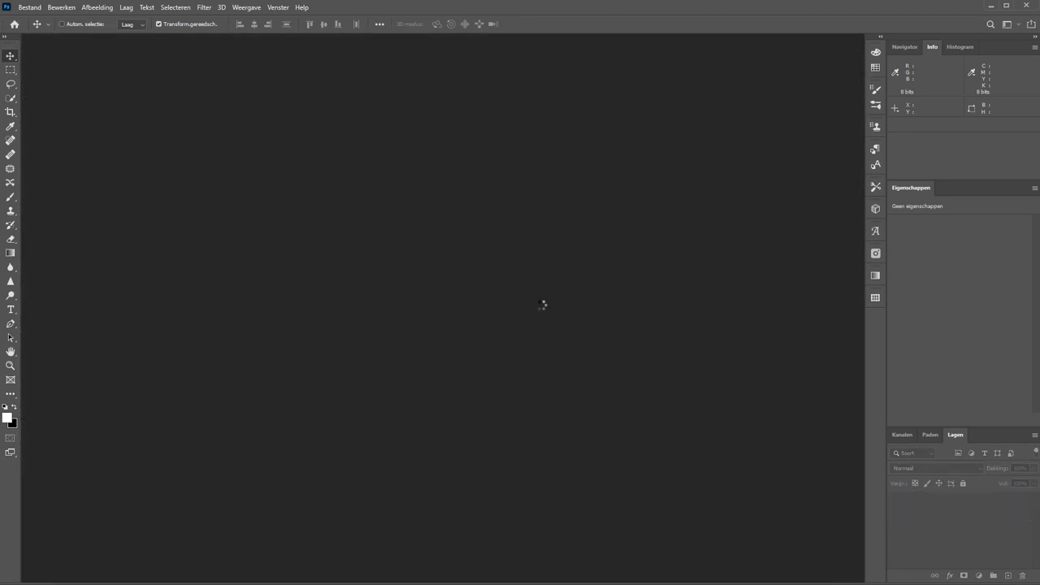
In Bridge, open the watermerk folder with enlarged thumbnails to check all six watermarks
key("alt+Tab")
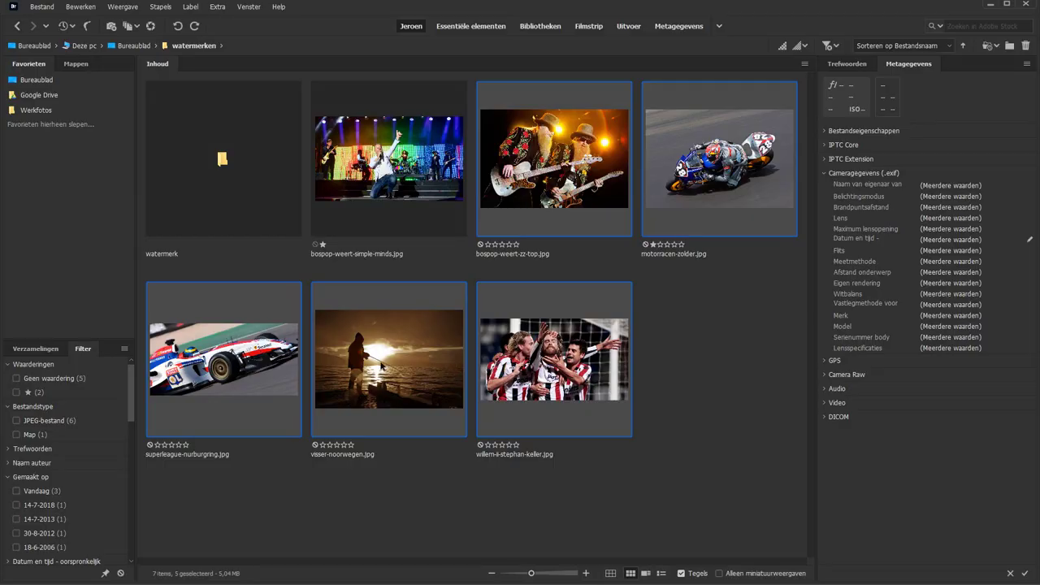
double_click(230, 159)
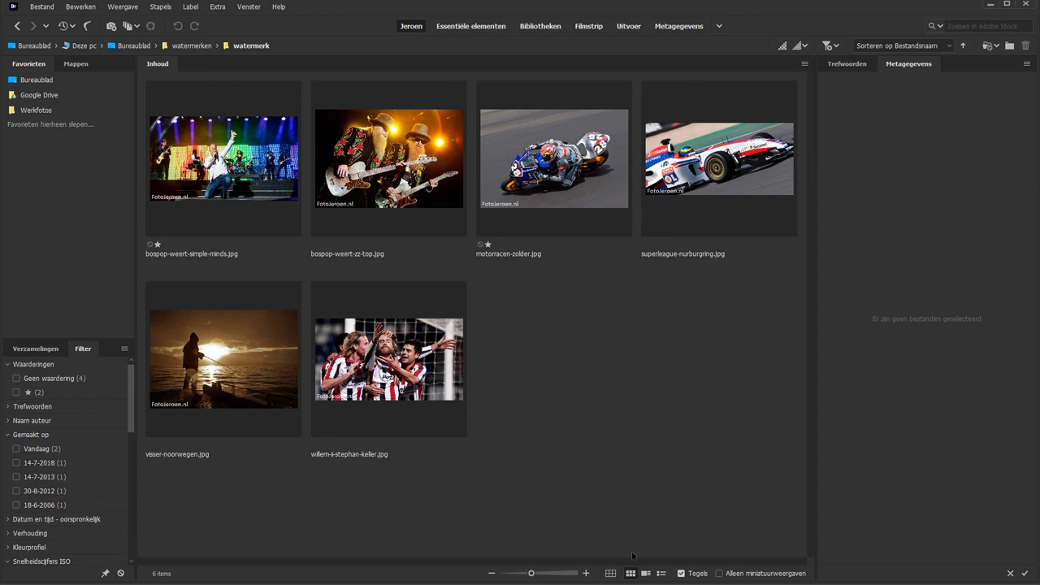
left_click(586, 573)
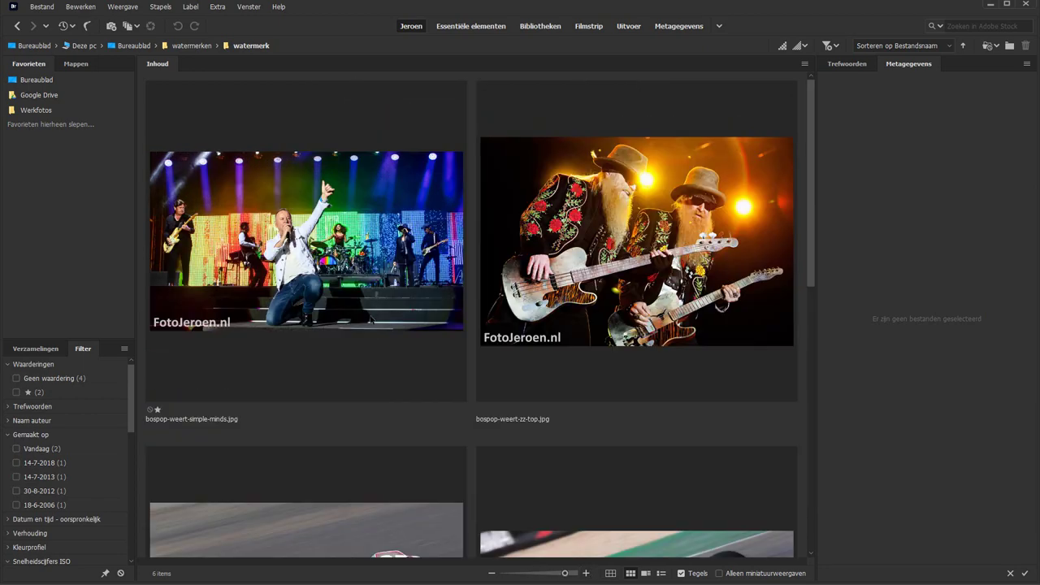
scroll(369, 319, "down", 3)
scroll(370, 320, "down", 3)
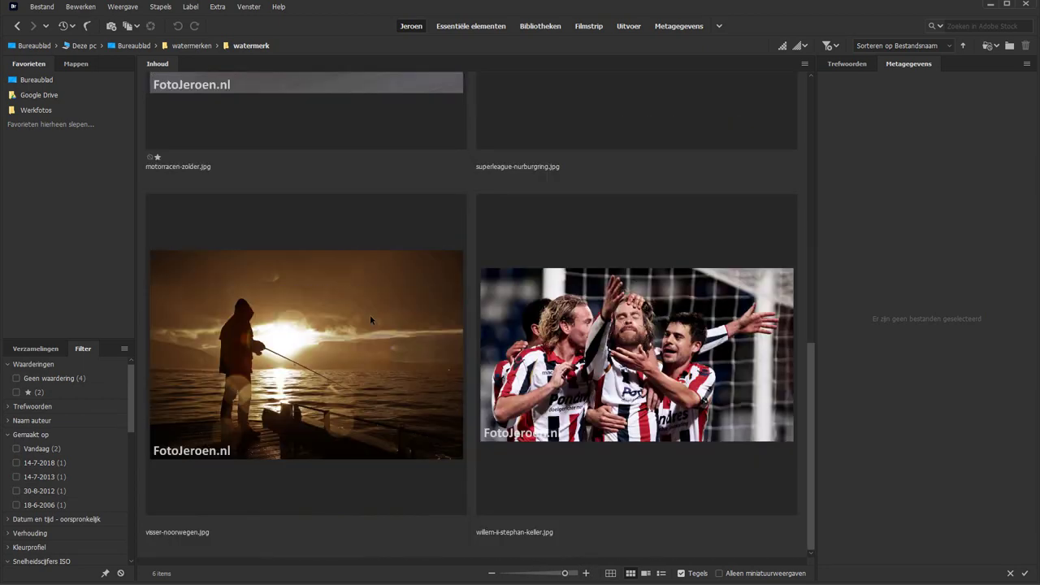
scroll(370, 314, "up", 7)
left_click(389, 563)
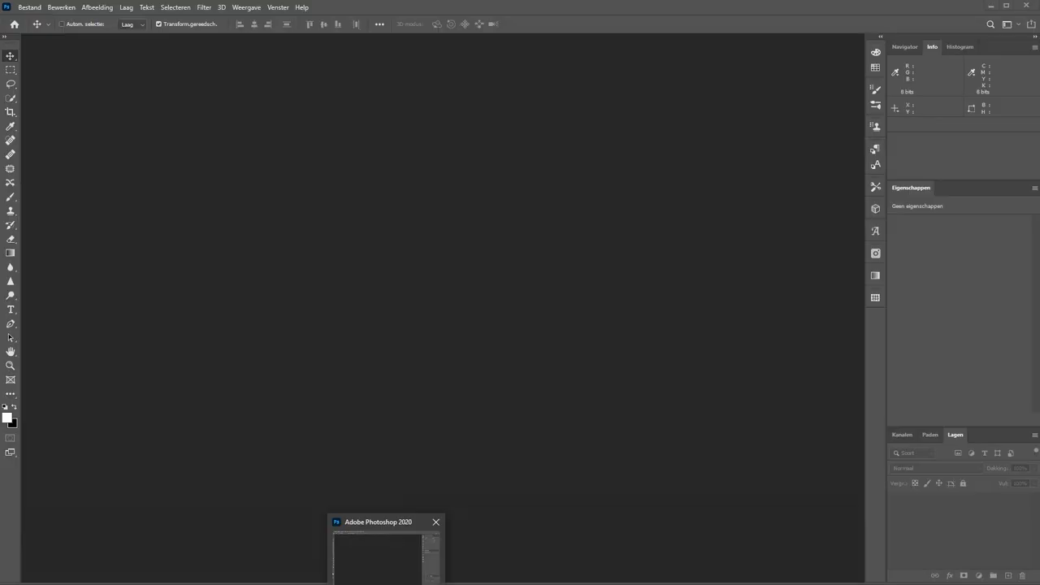